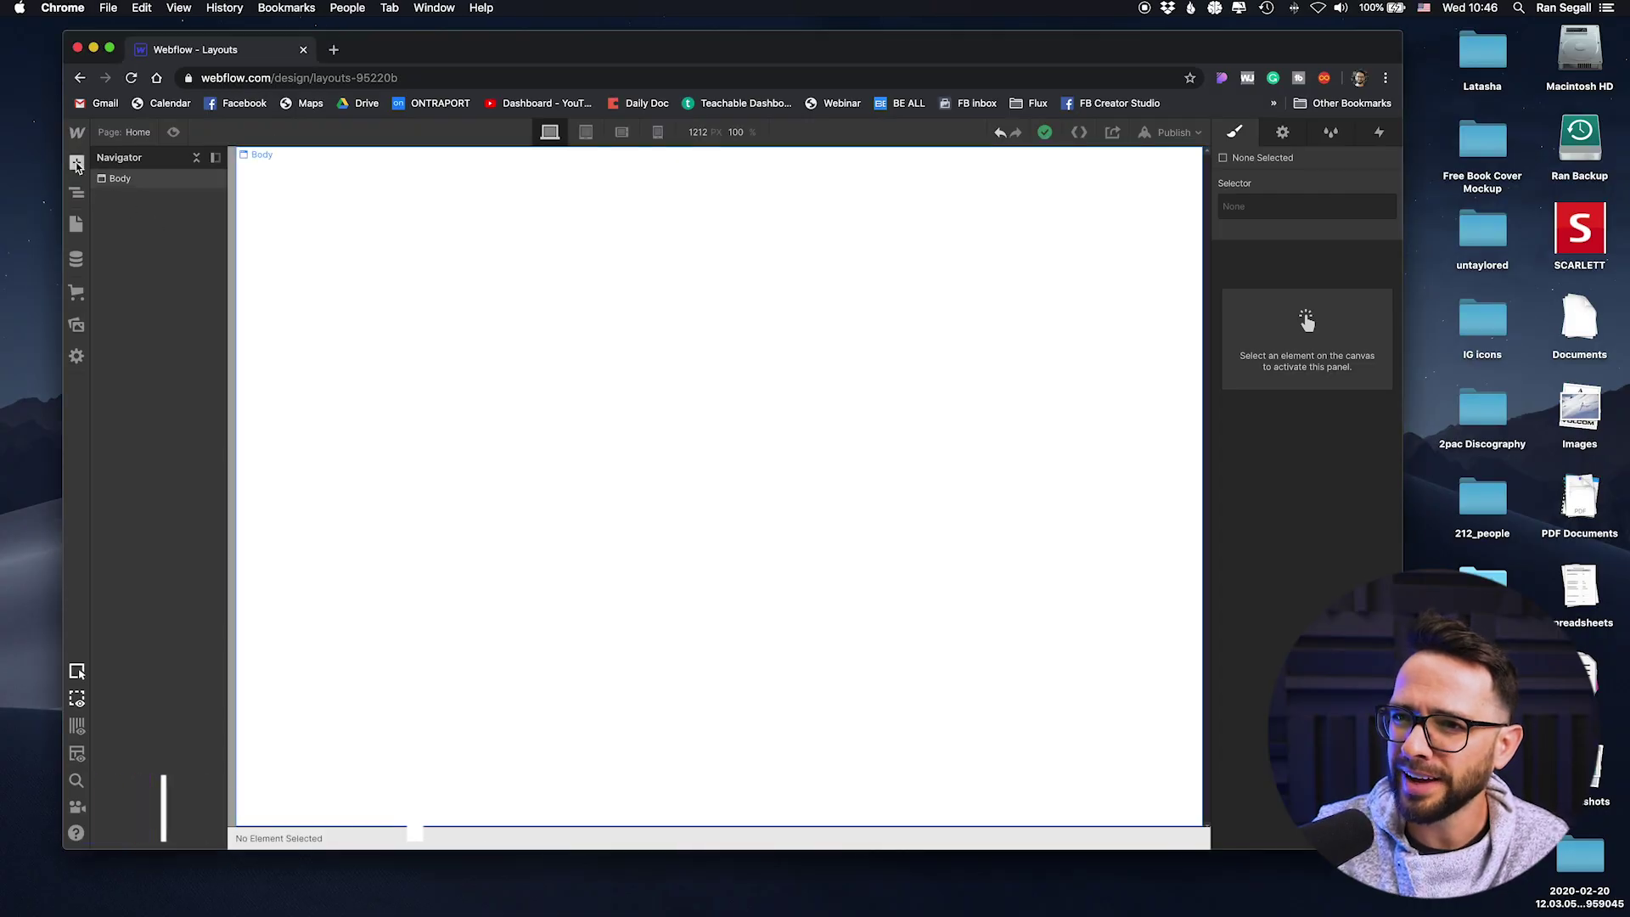
Show the Add panel's basic elements, such as Section, Container and Grid, after glancing at Layouts
{"action": "key", "text": "a"}
{"action": "left_click", "coordinate": [194, 199]}
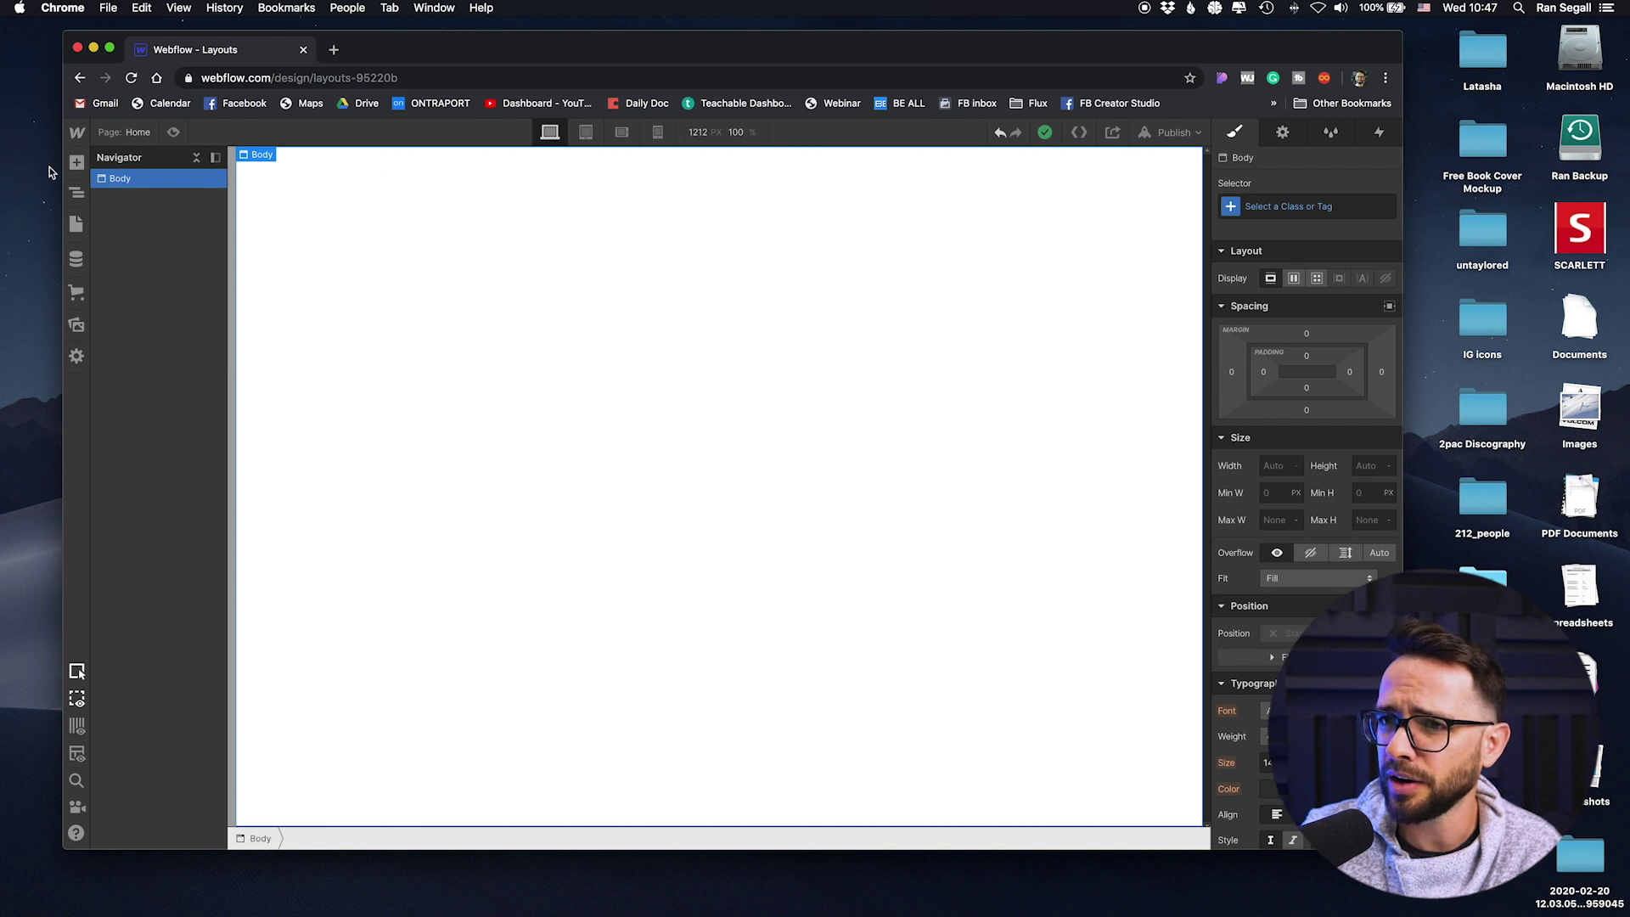
{"action": "left_click", "coordinate": [75, 164]}
{"action": "left_click", "coordinate": [133, 199]}
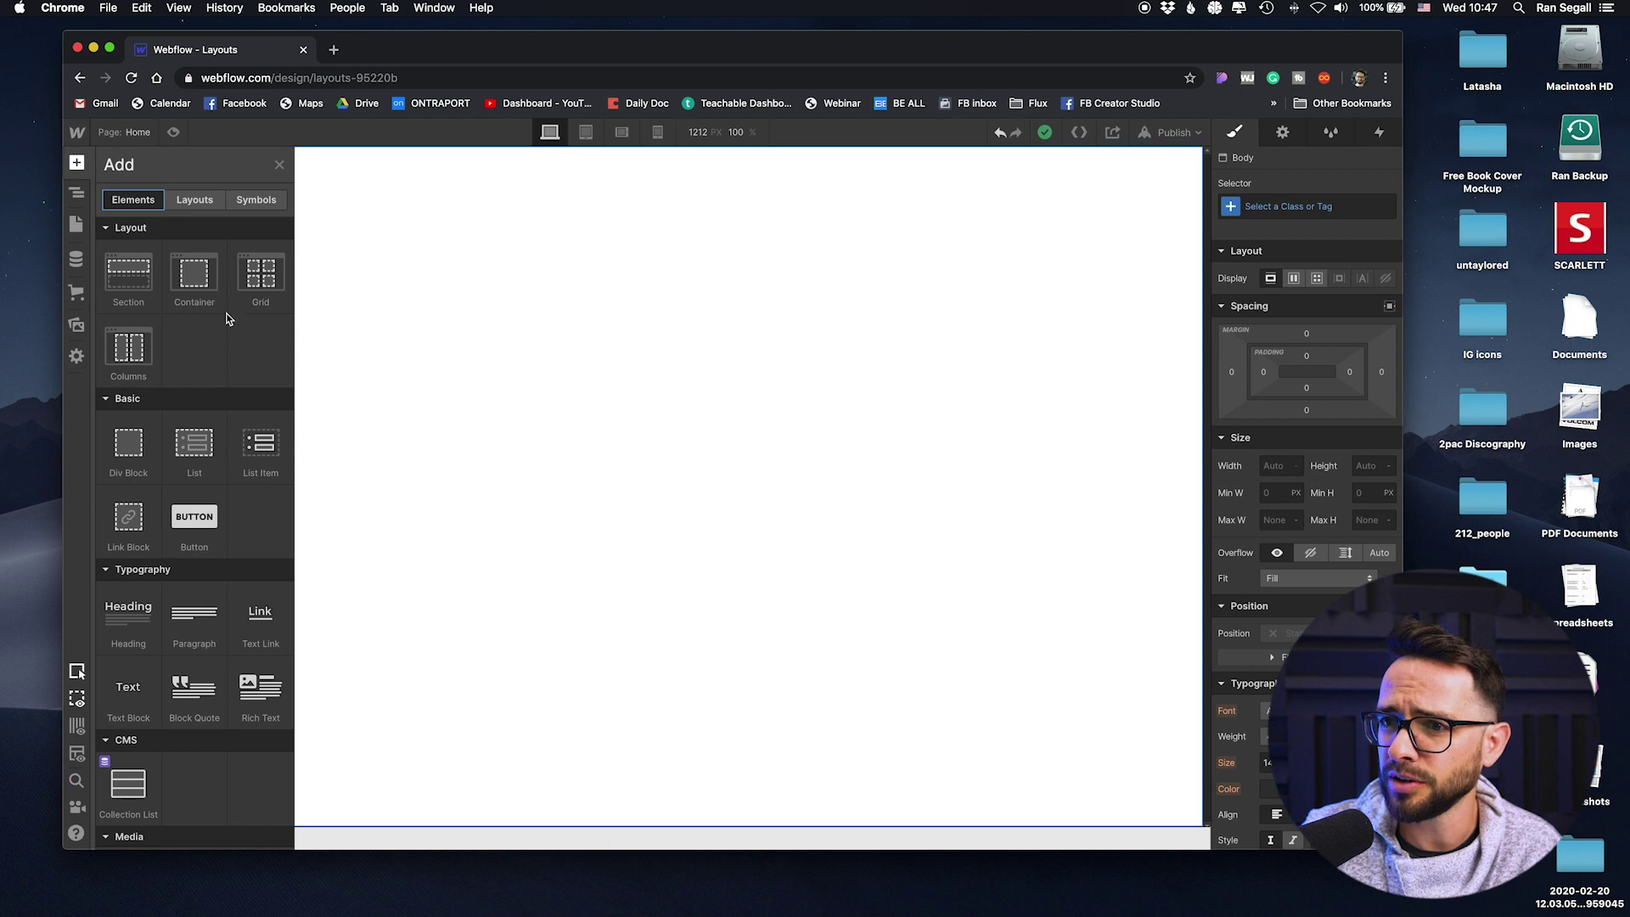
Add a Section at the top of the page with the existing section class
{"action": "left_click_drag", "start_coordinate": [116, 280], "coordinate": [552, 186]}
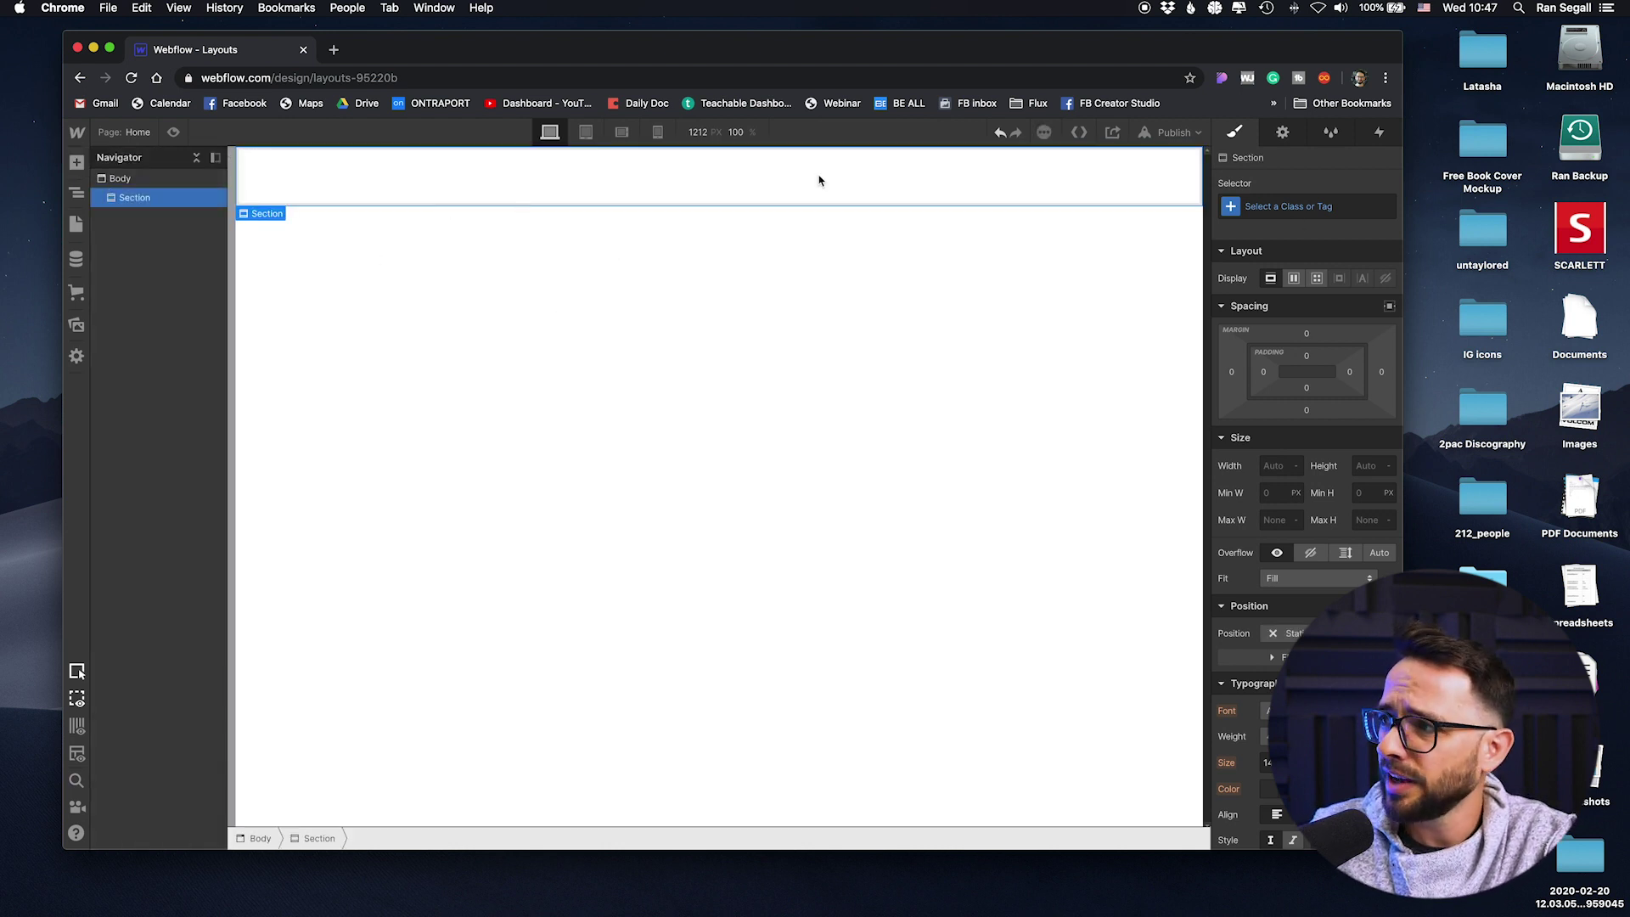
{"action": "left_click", "coordinate": [1285, 205]}
{"action": "type", "text": "sec"}
{"action": "key", "text": "Return"}
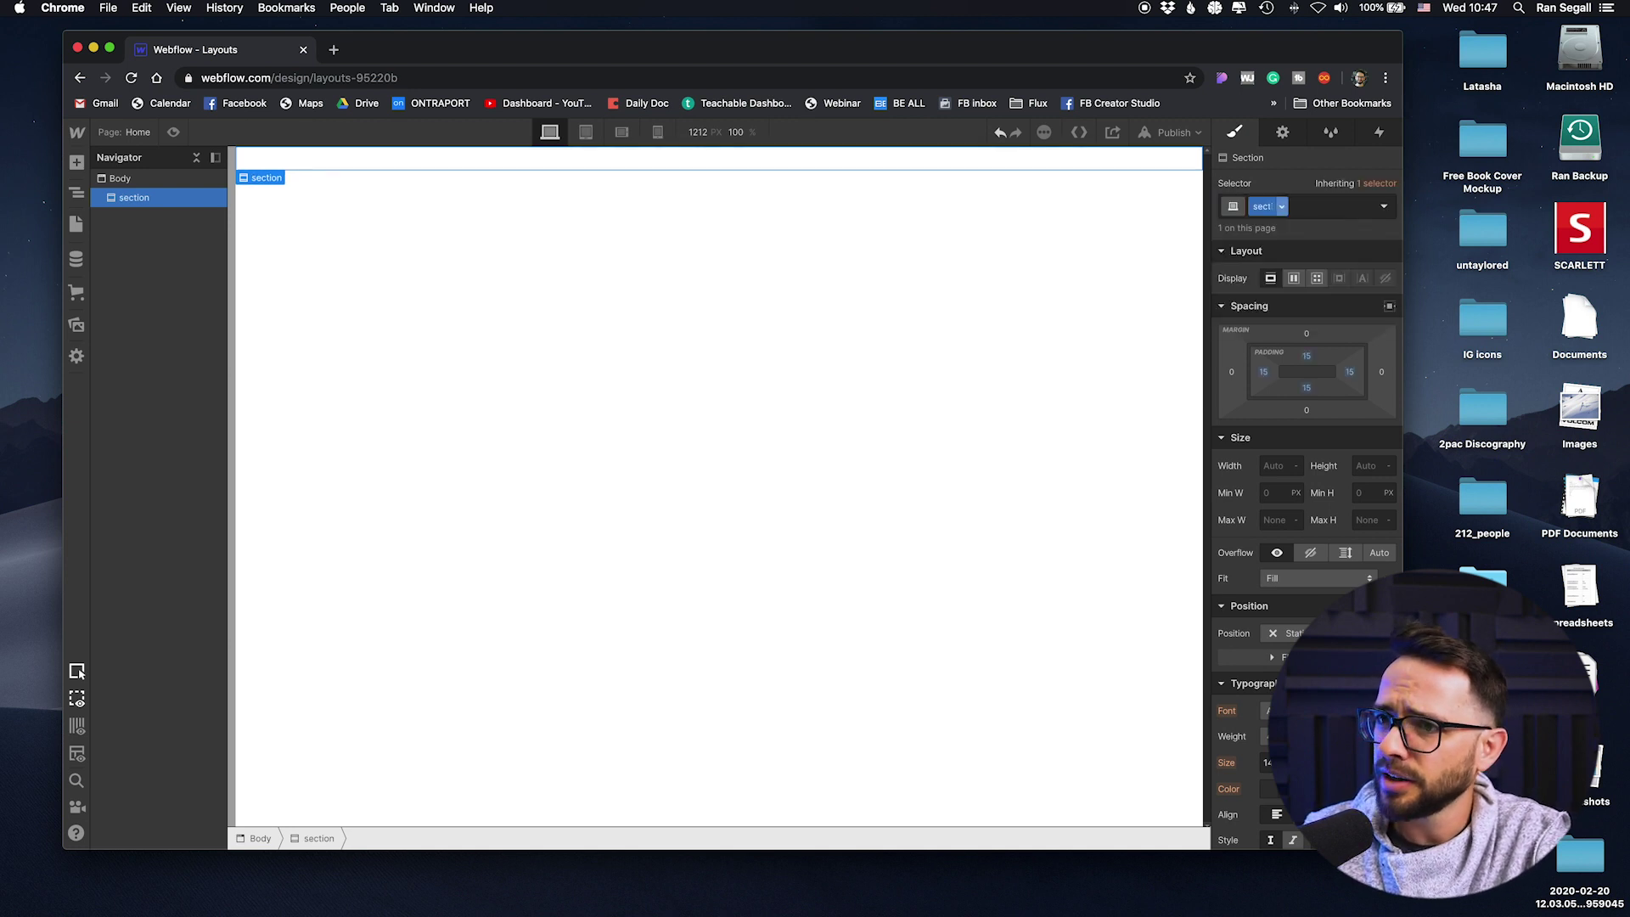
Put a Div Block inside the section and give it the myContain class
{"action": "left_click", "coordinate": [76, 162]}
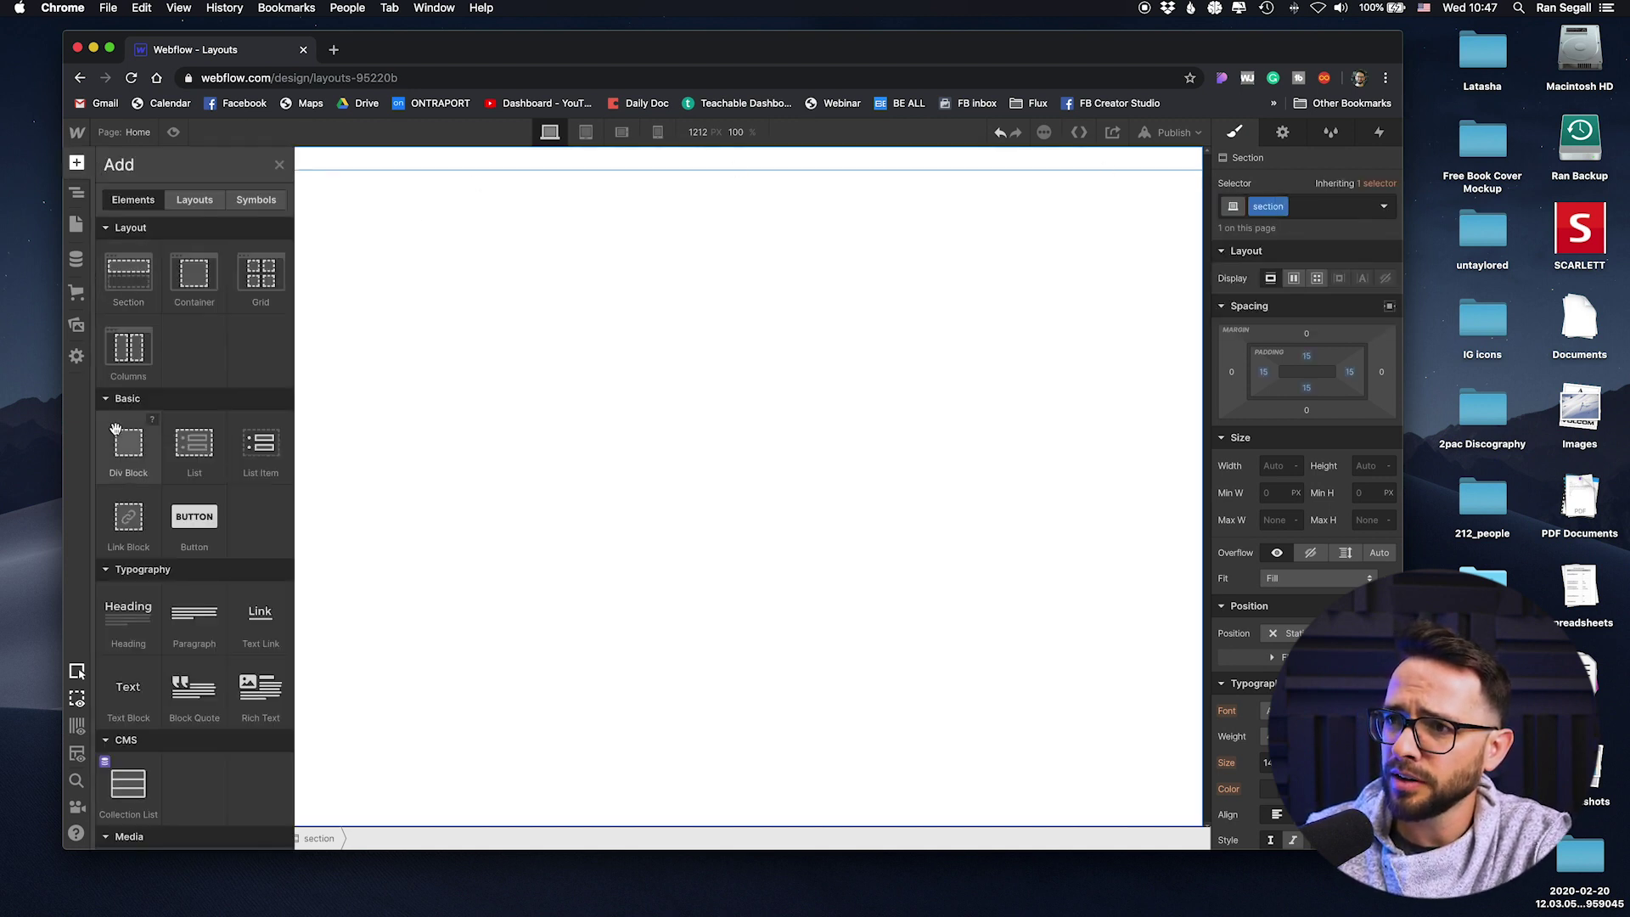
{"action": "left_click_drag", "start_coordinate": [116, 430], "coordinate": [397, 172]}
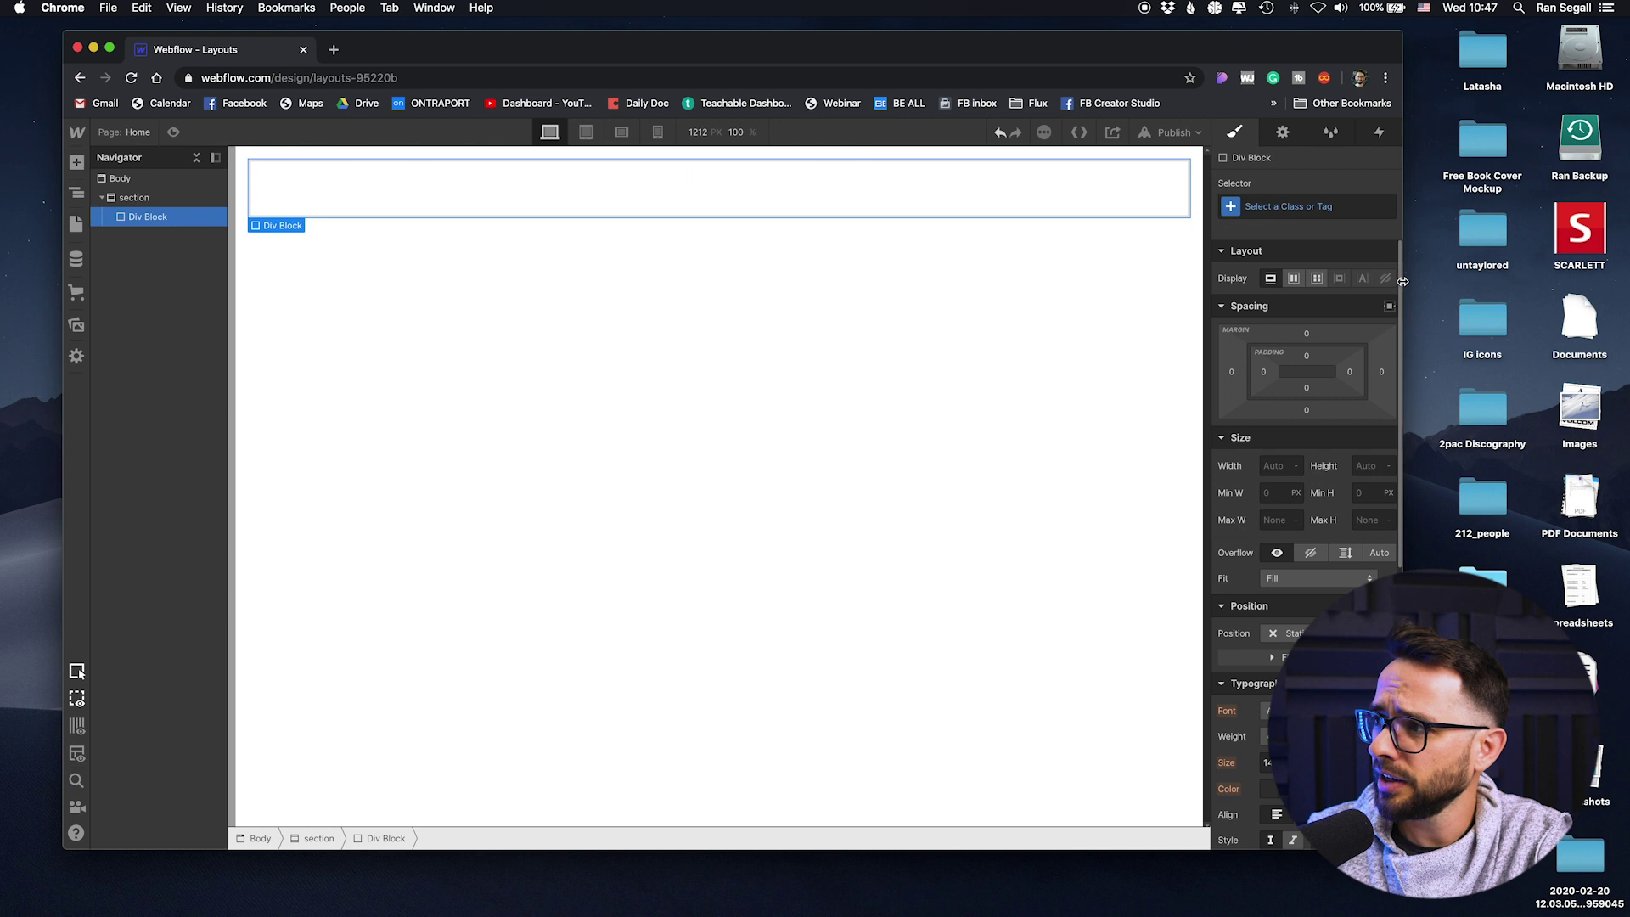
{"action": "left_click", "coordinate": [1334, 204]}
{"action": "key", "text": "Down"}
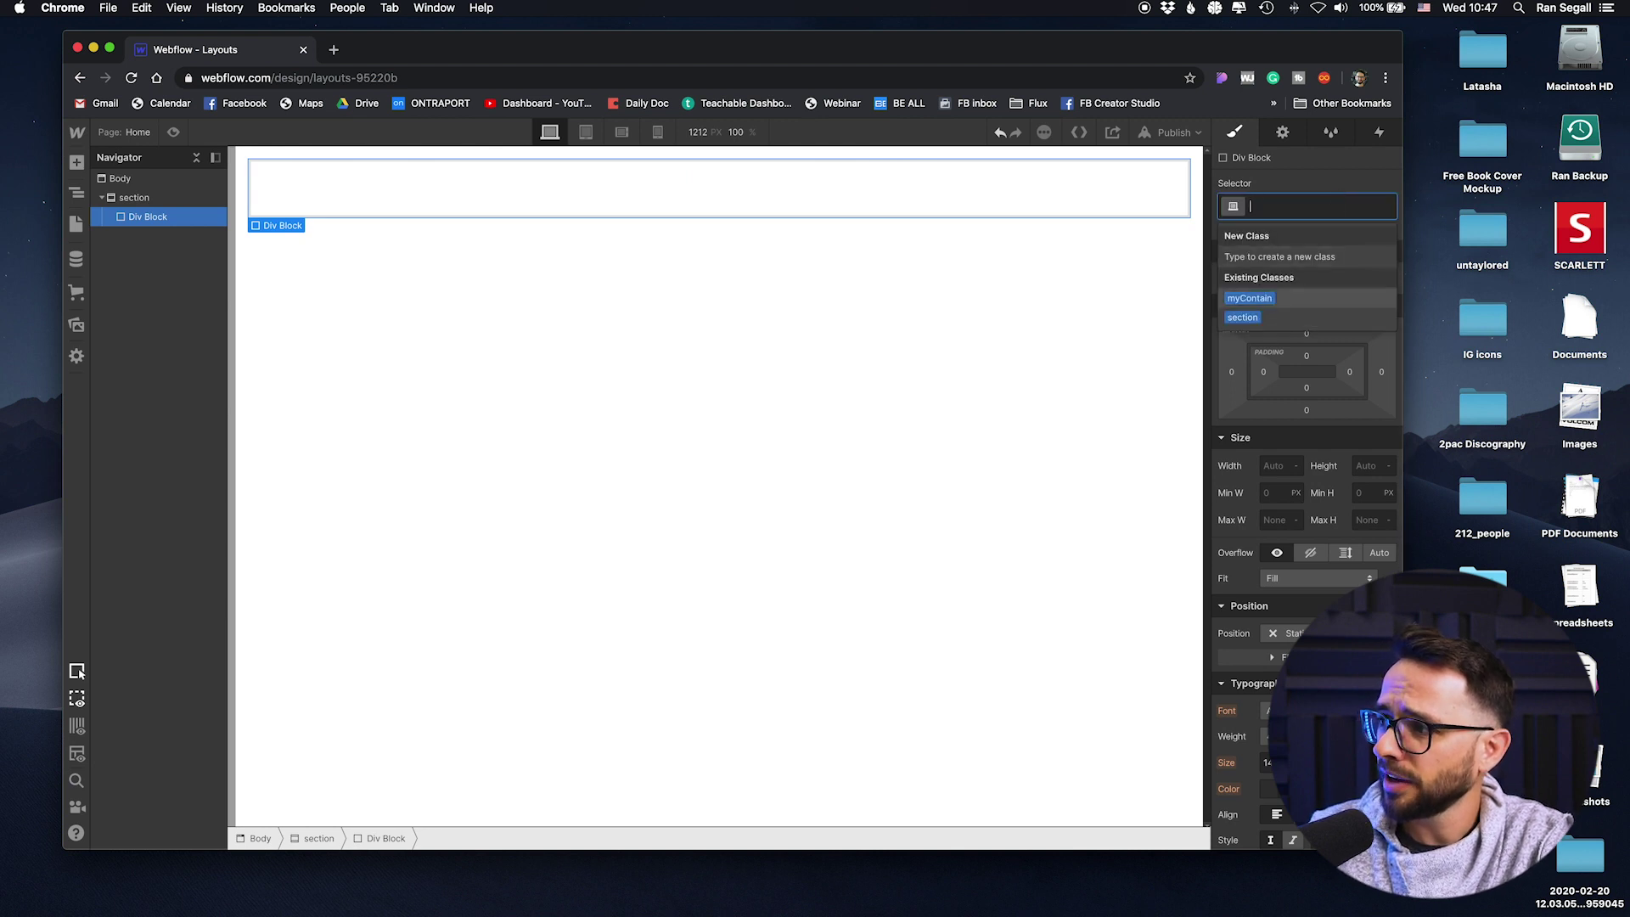
{"action": "key", "text": "Return"}
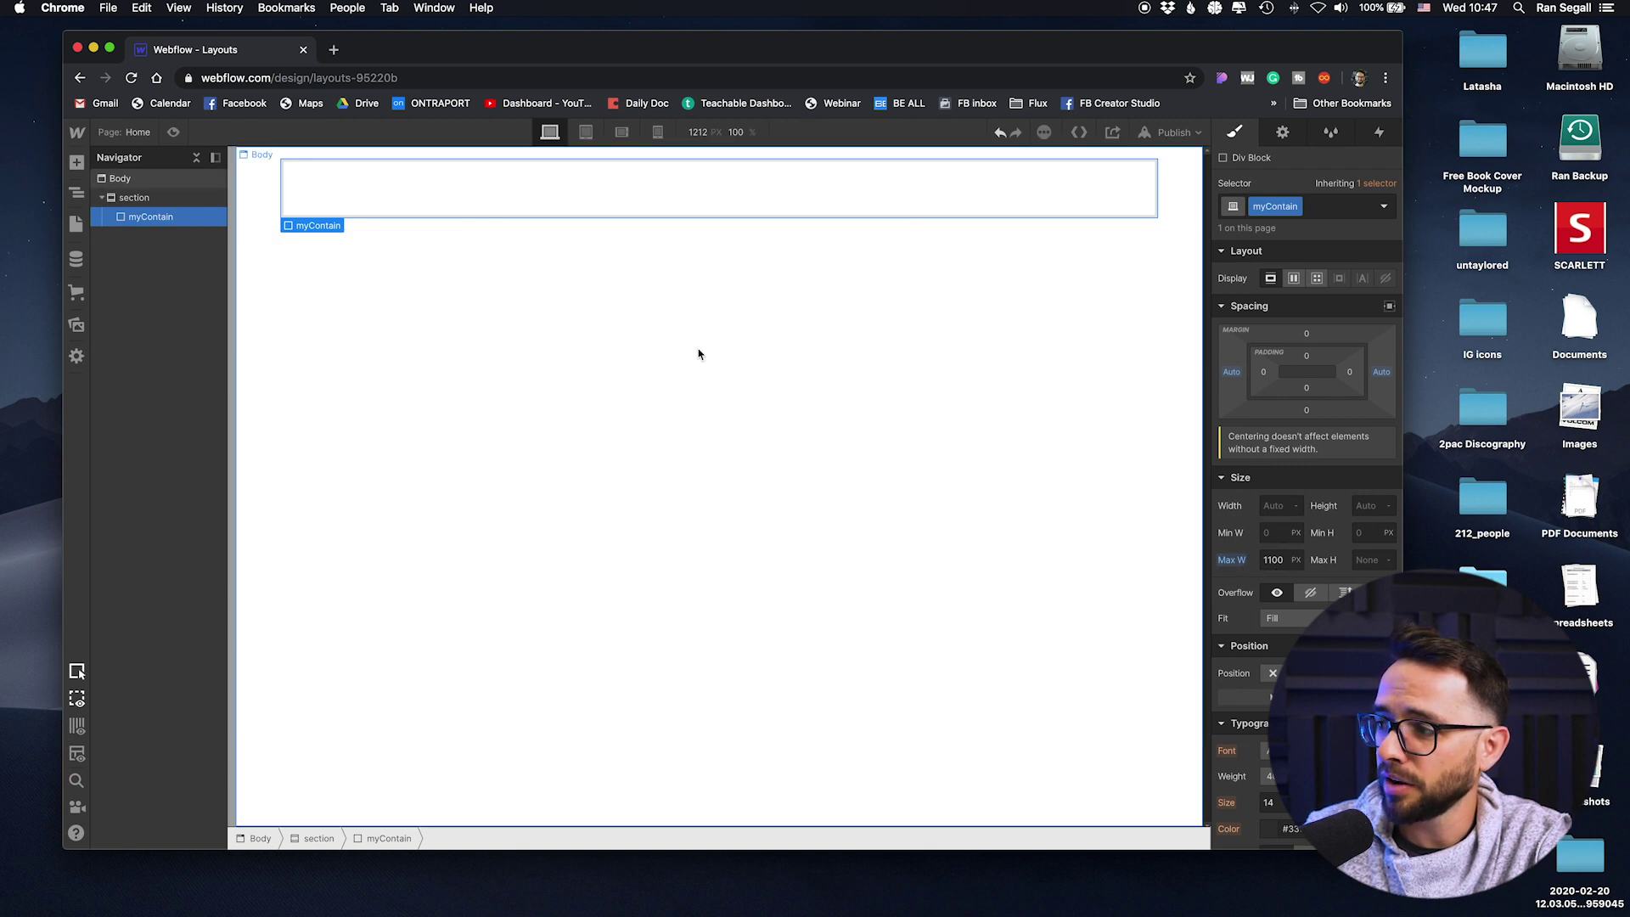
Place an Image inside myContain and duplicate it into a row of six
{"action": "left_click", "coordinate": [75, 164]}
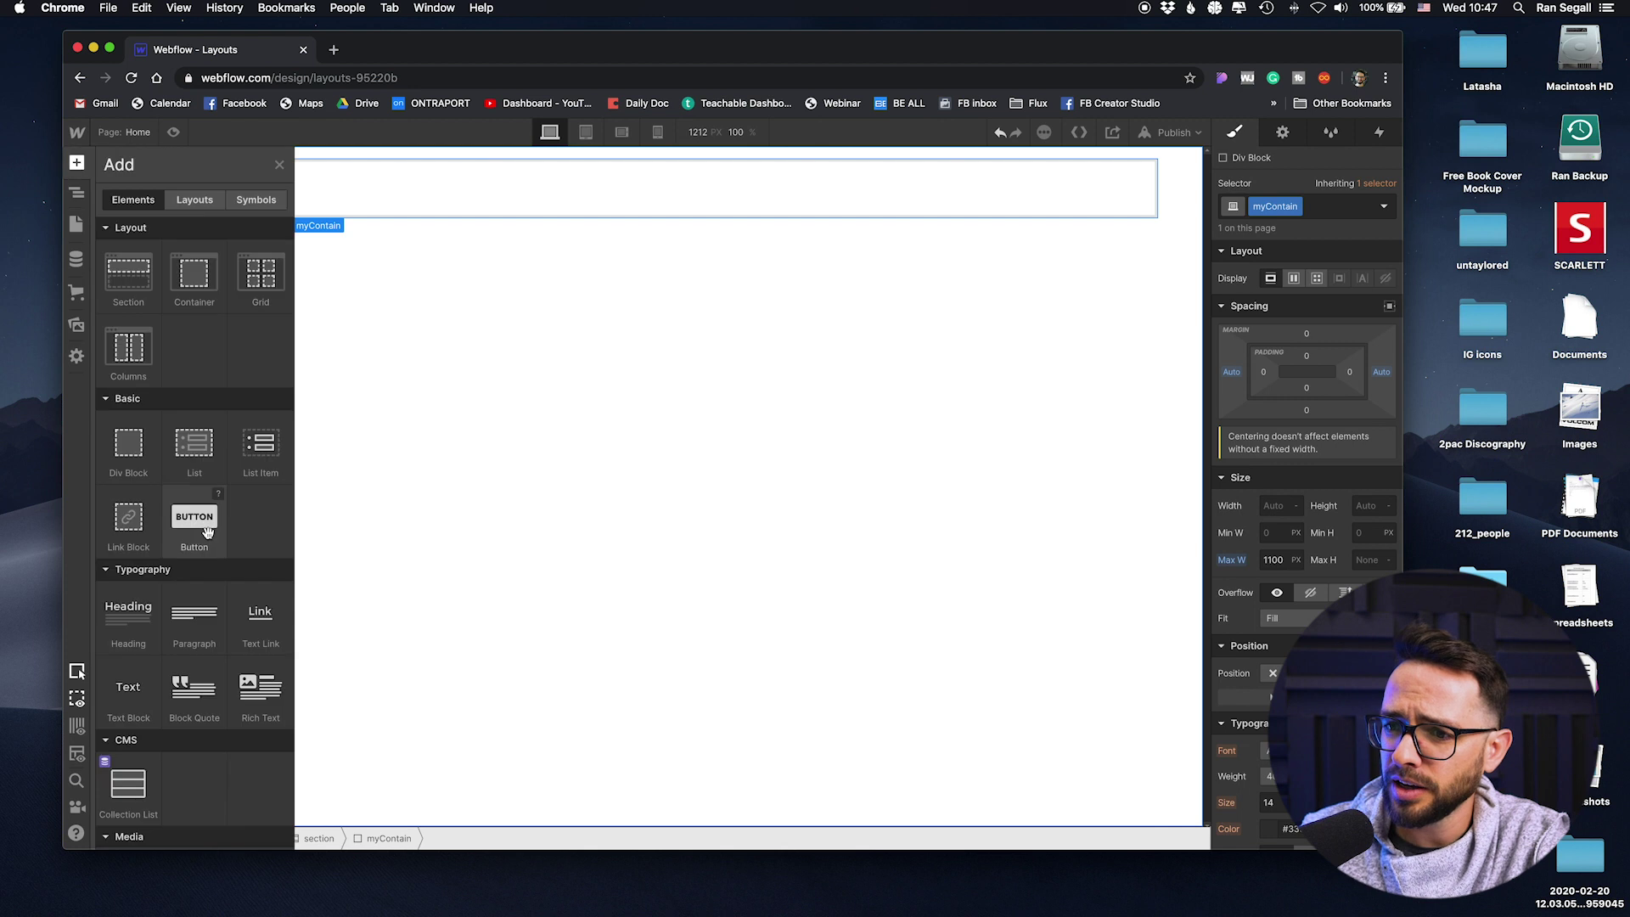
{"action": "scroll", "coordinate": [161, 510], "scroll_direction": "down", "scroll_amount": 5}
{"action": "left_click_drag", "start_coordinate": [131, 626], "coordinate": [305, 174]}
{"action": "left_click", "coordinate": [499, 179]}
{"action": "key", "text": "super+v"}
{"action": "key", "text": "super+v"}
{"action": "key", "text": "super+v"}
{"action": "key", "text": "super+v"}
{"action": "key", "text": "super+v"}
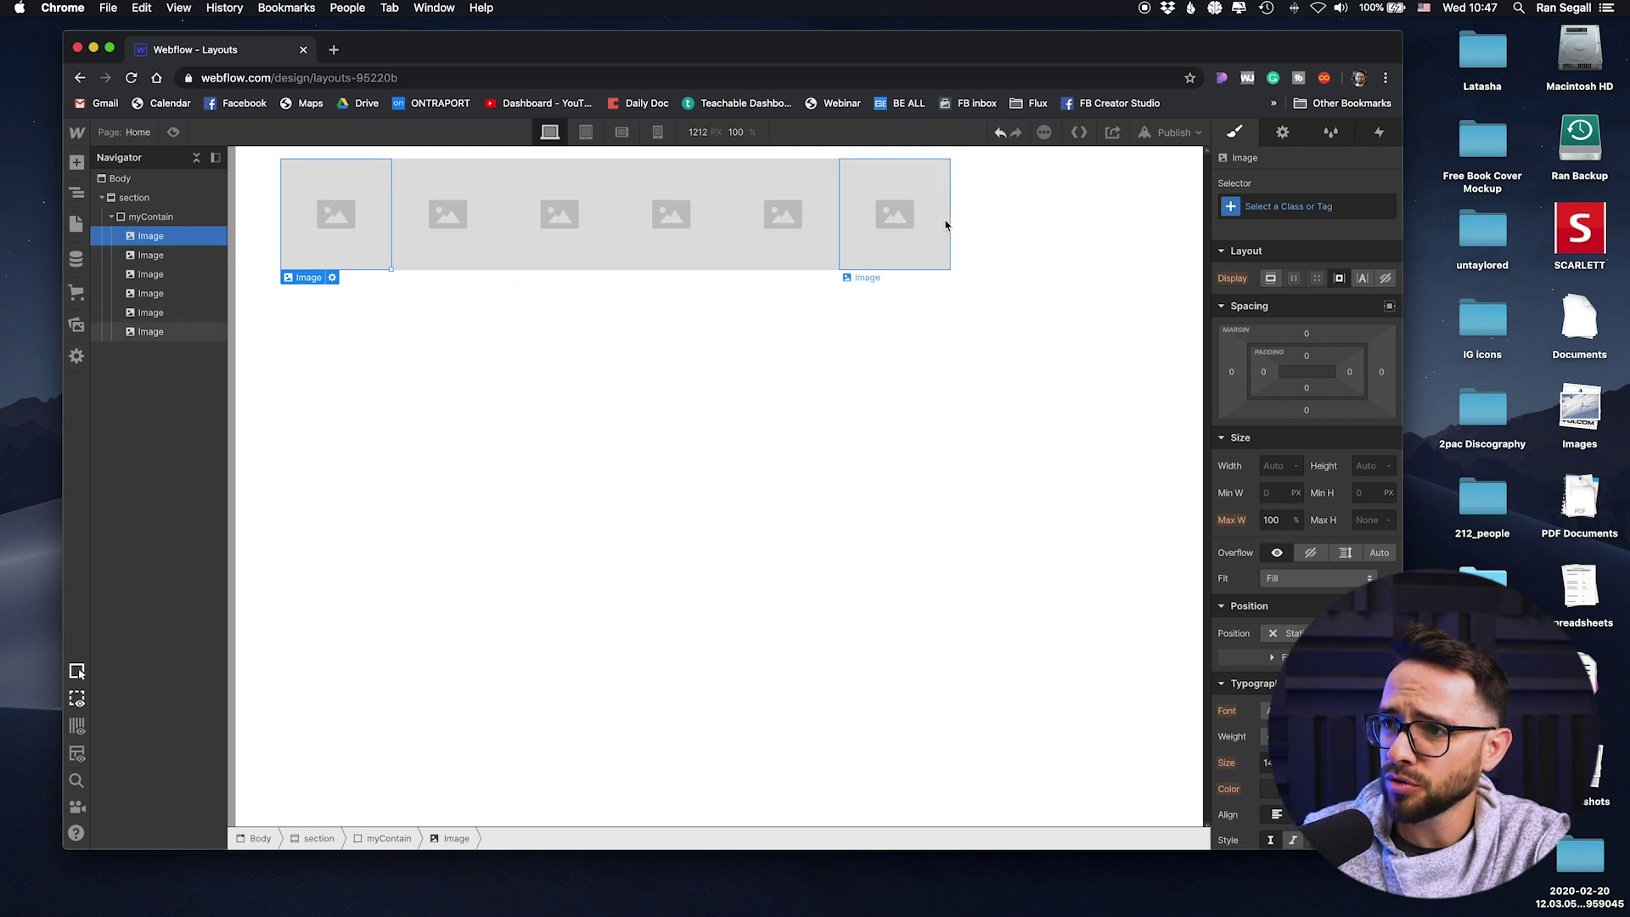
{"action": "left_click", "coordinate": [447, 212]}
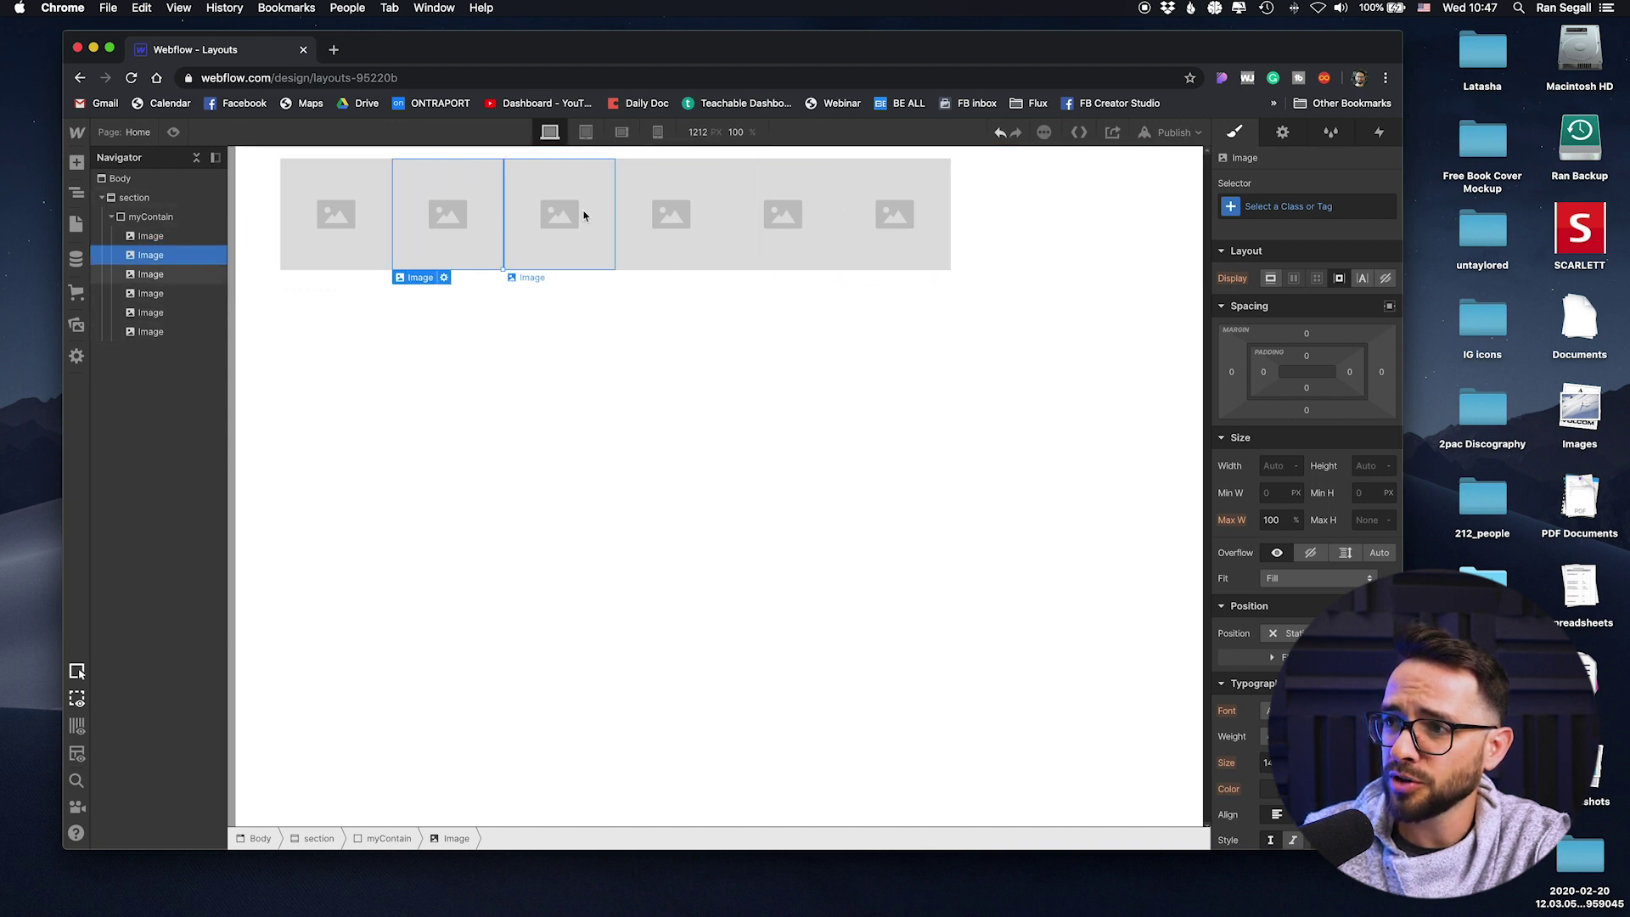
{"action": "left_click", "coordinate": [560, 212]}
{"action": "left_click", "coordinate": [671, 212]}
{"action": "left_click", "coordinate": [783, 212]}
{"action": "left_click", "coordinate": [895, 212]}
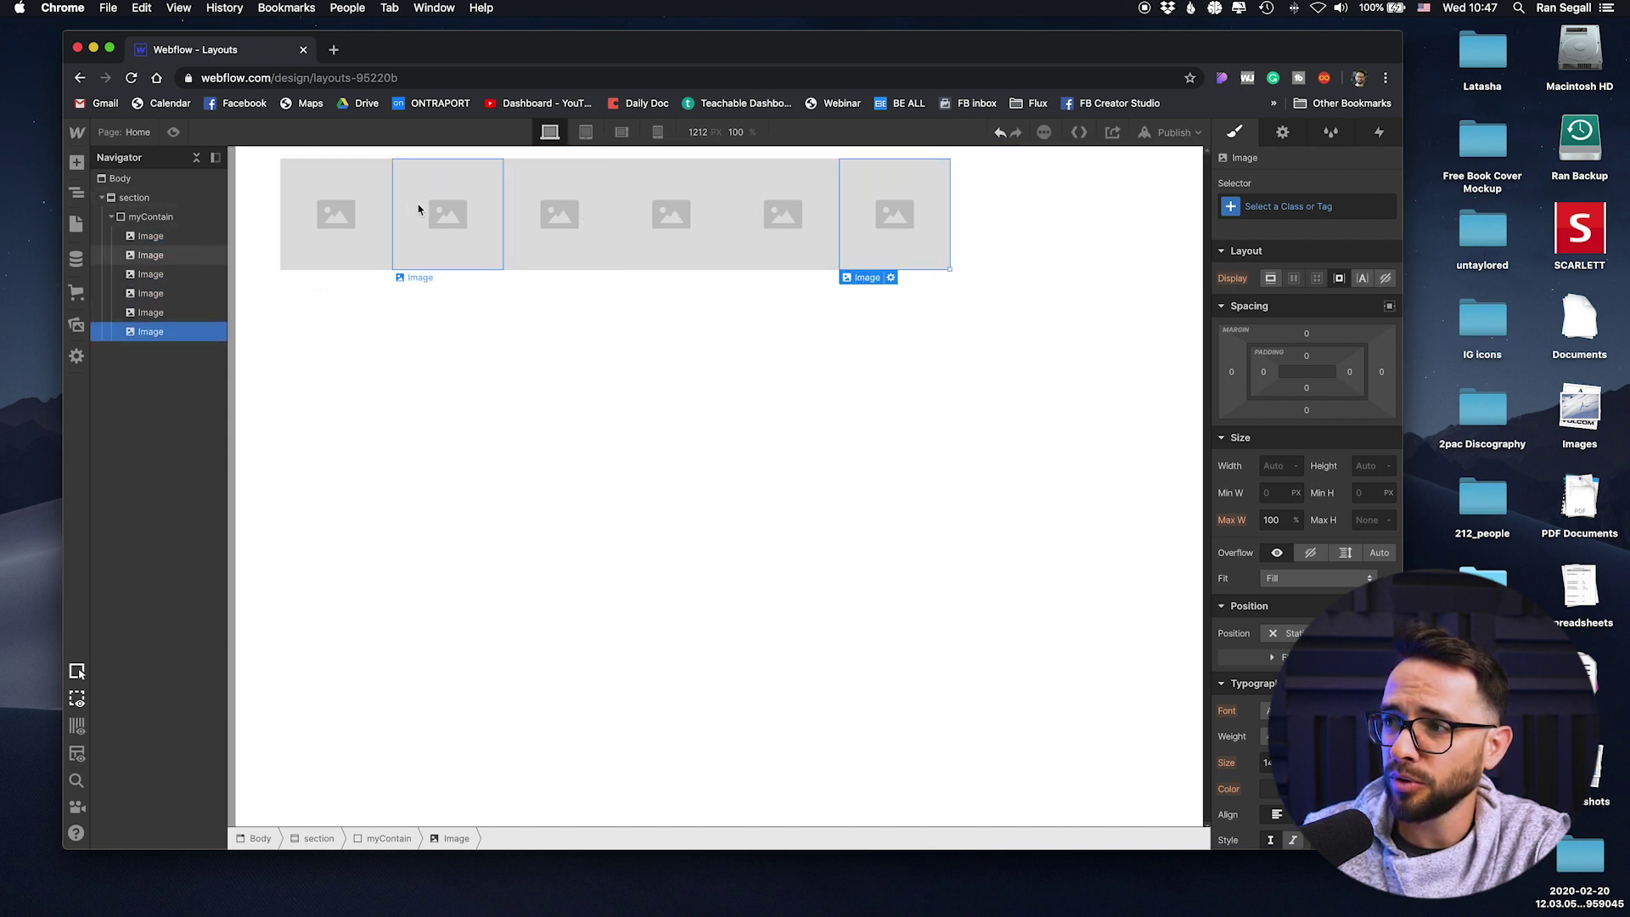
{"action": "left_click", "coordinate": [338, 214]}
{"action": "left_click", "coordinate": [1086, 241]}
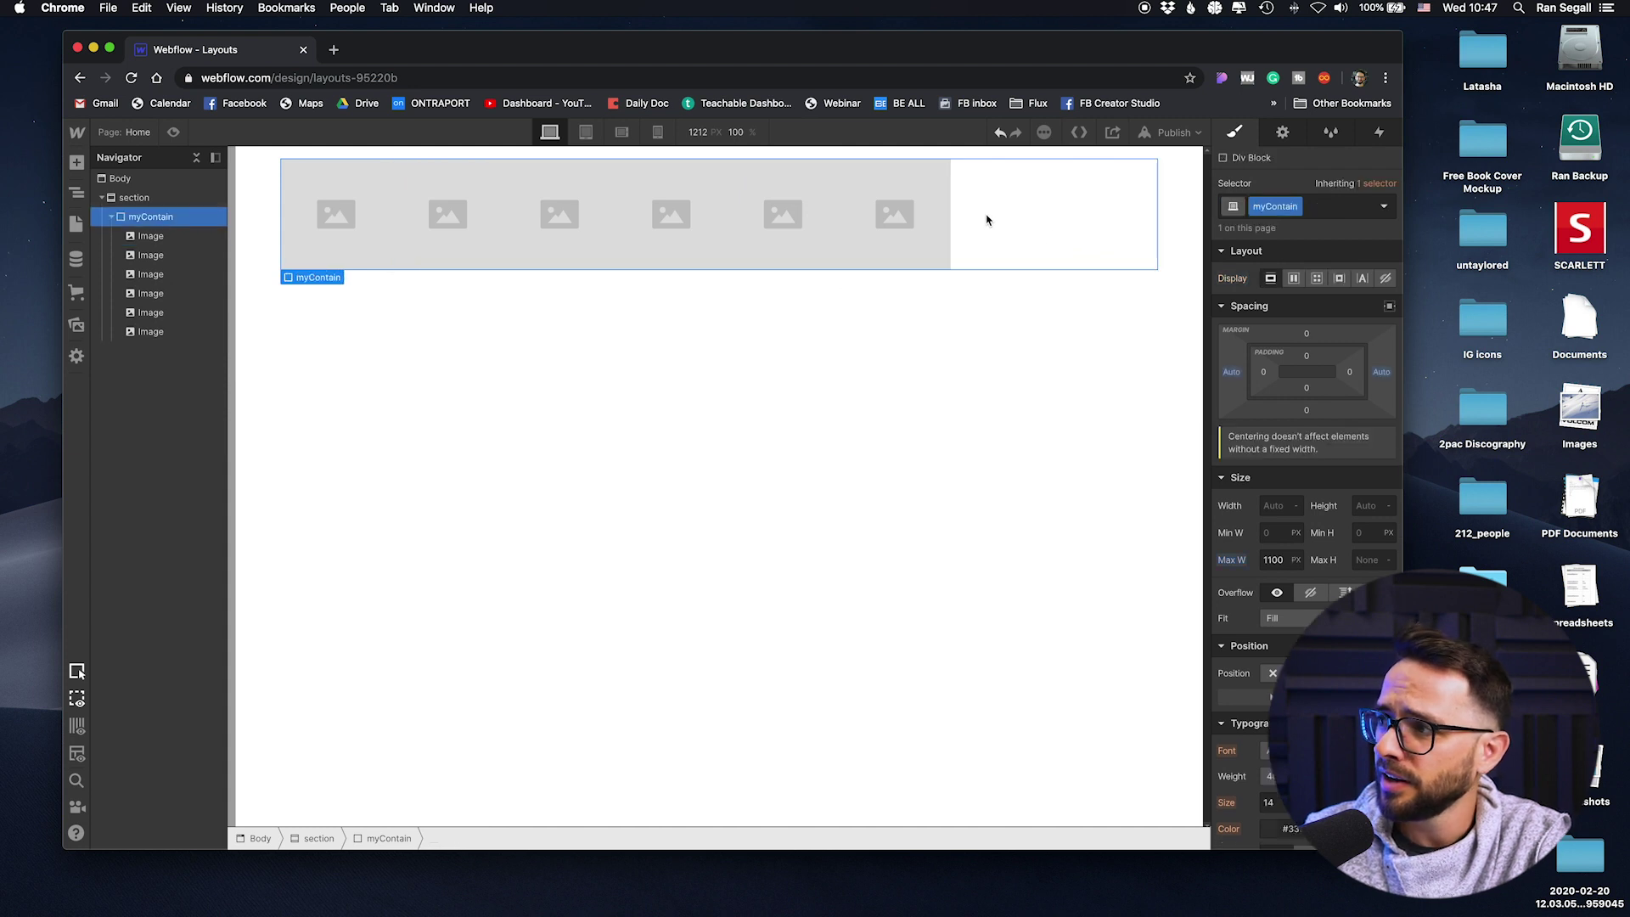
Give myContain combo class Flex-distribute with Display Flex and Justify space-between
{"action": "left_click", "coordinate": [1331, 205]}
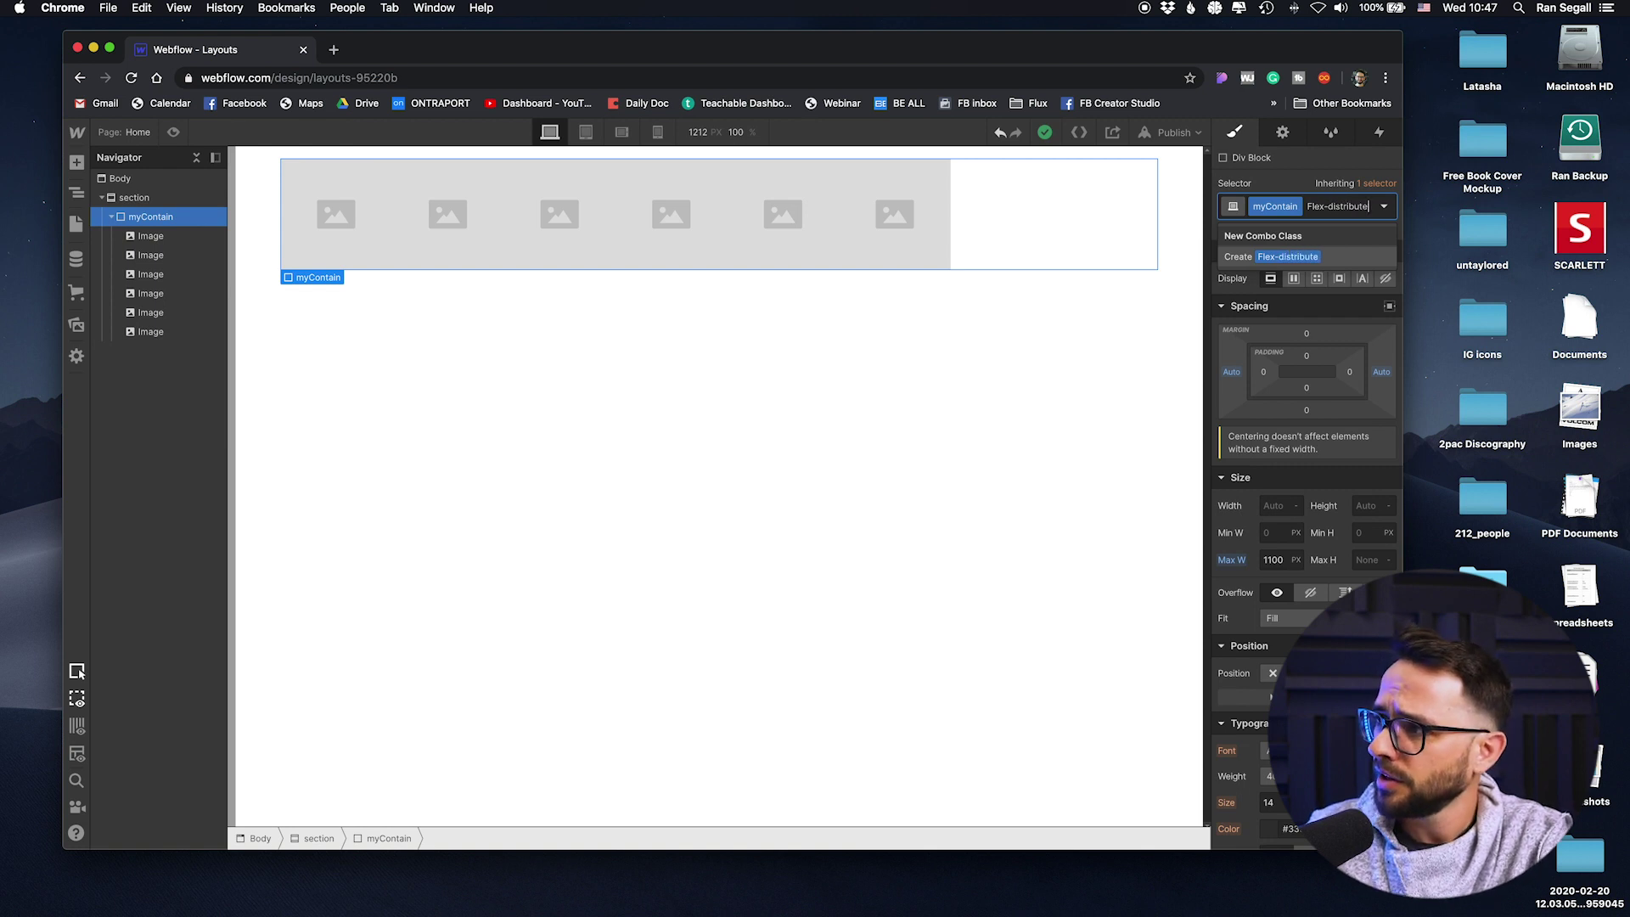
{"action": "key", "text": "Return"}
{"action": "left_click", "coordinate": [1293, 302]}
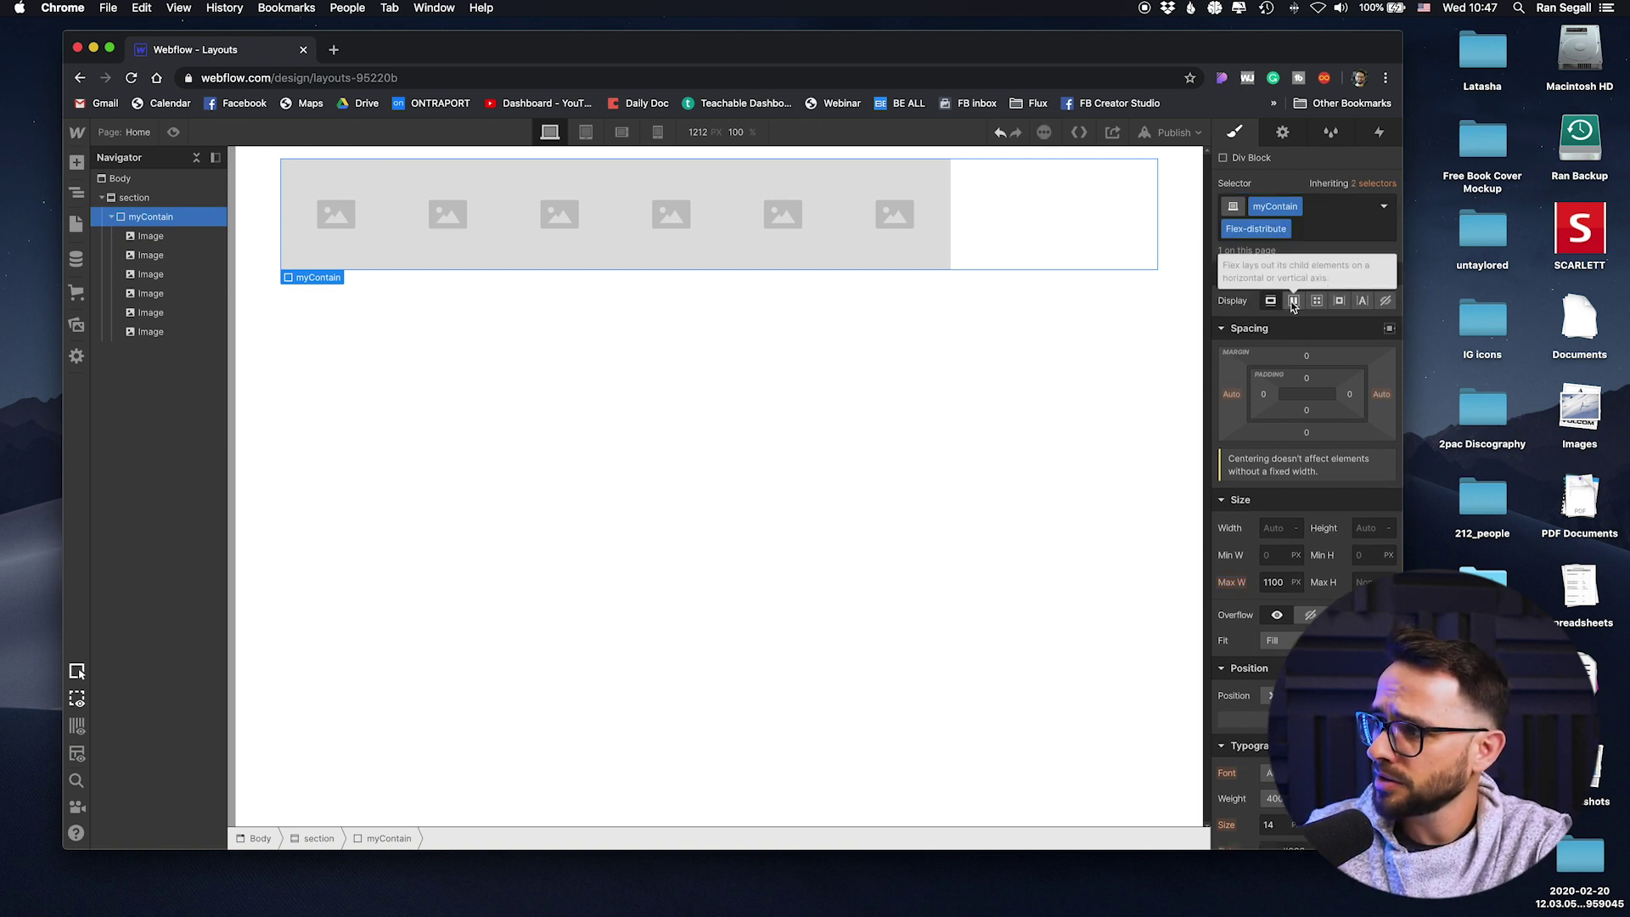
{"action": "left_click", "coordinate": [1359, 384]}
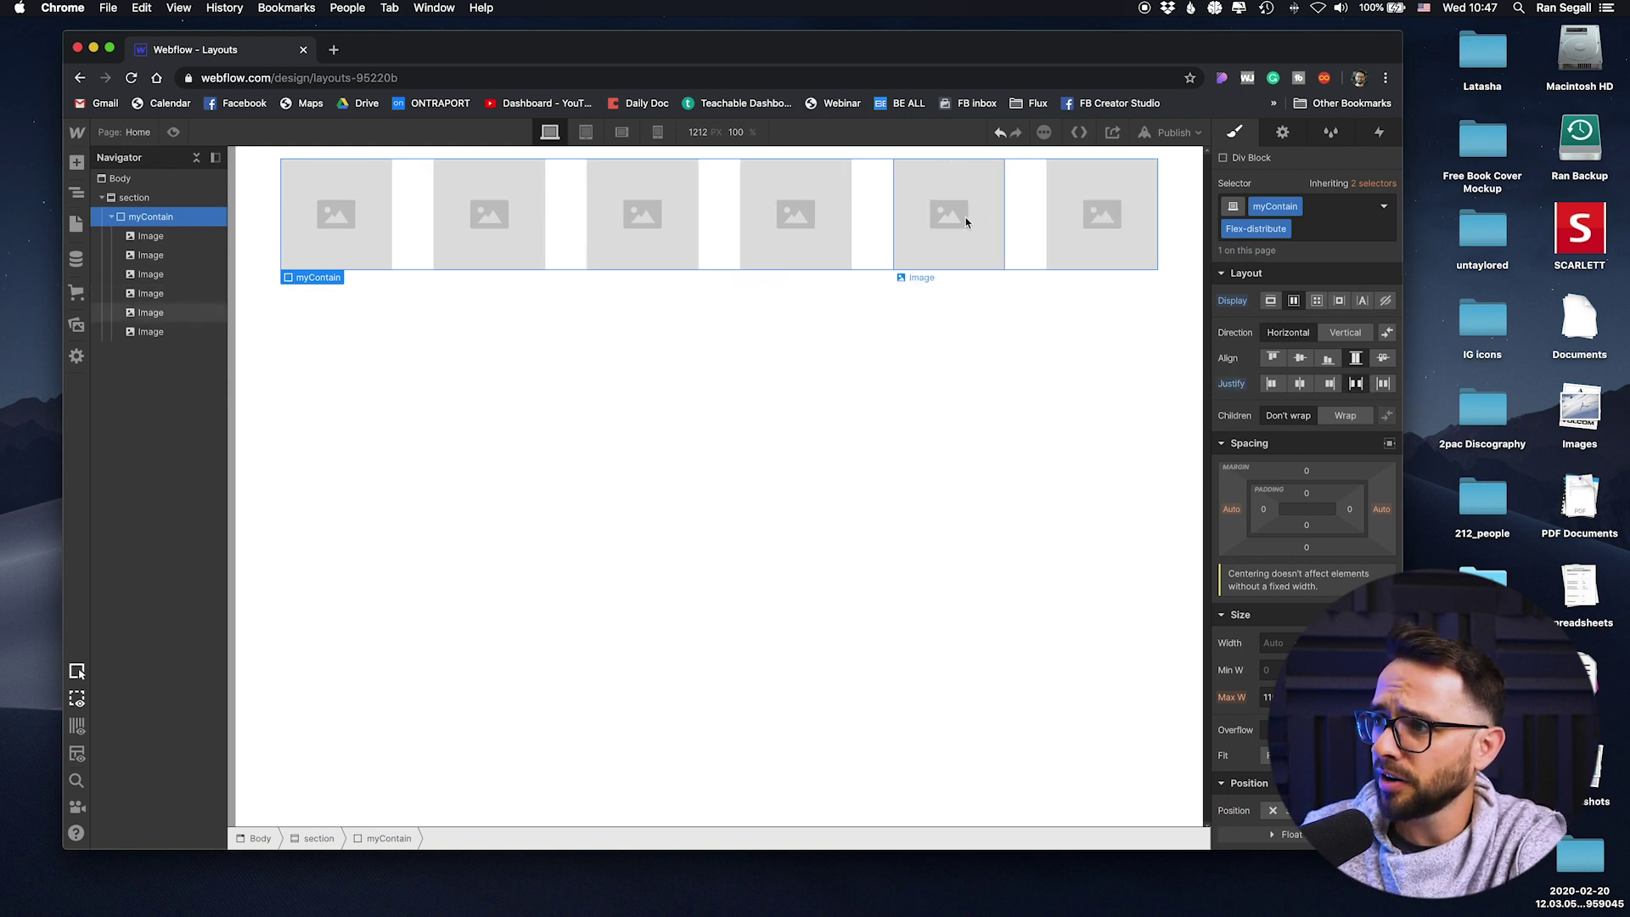
Move the fifth image into the fourth slot and pad the section 55 top and bottom
{"action": "left_click_drag", "start_coordinate": [952, 219], "coordinate": [908, 223]}
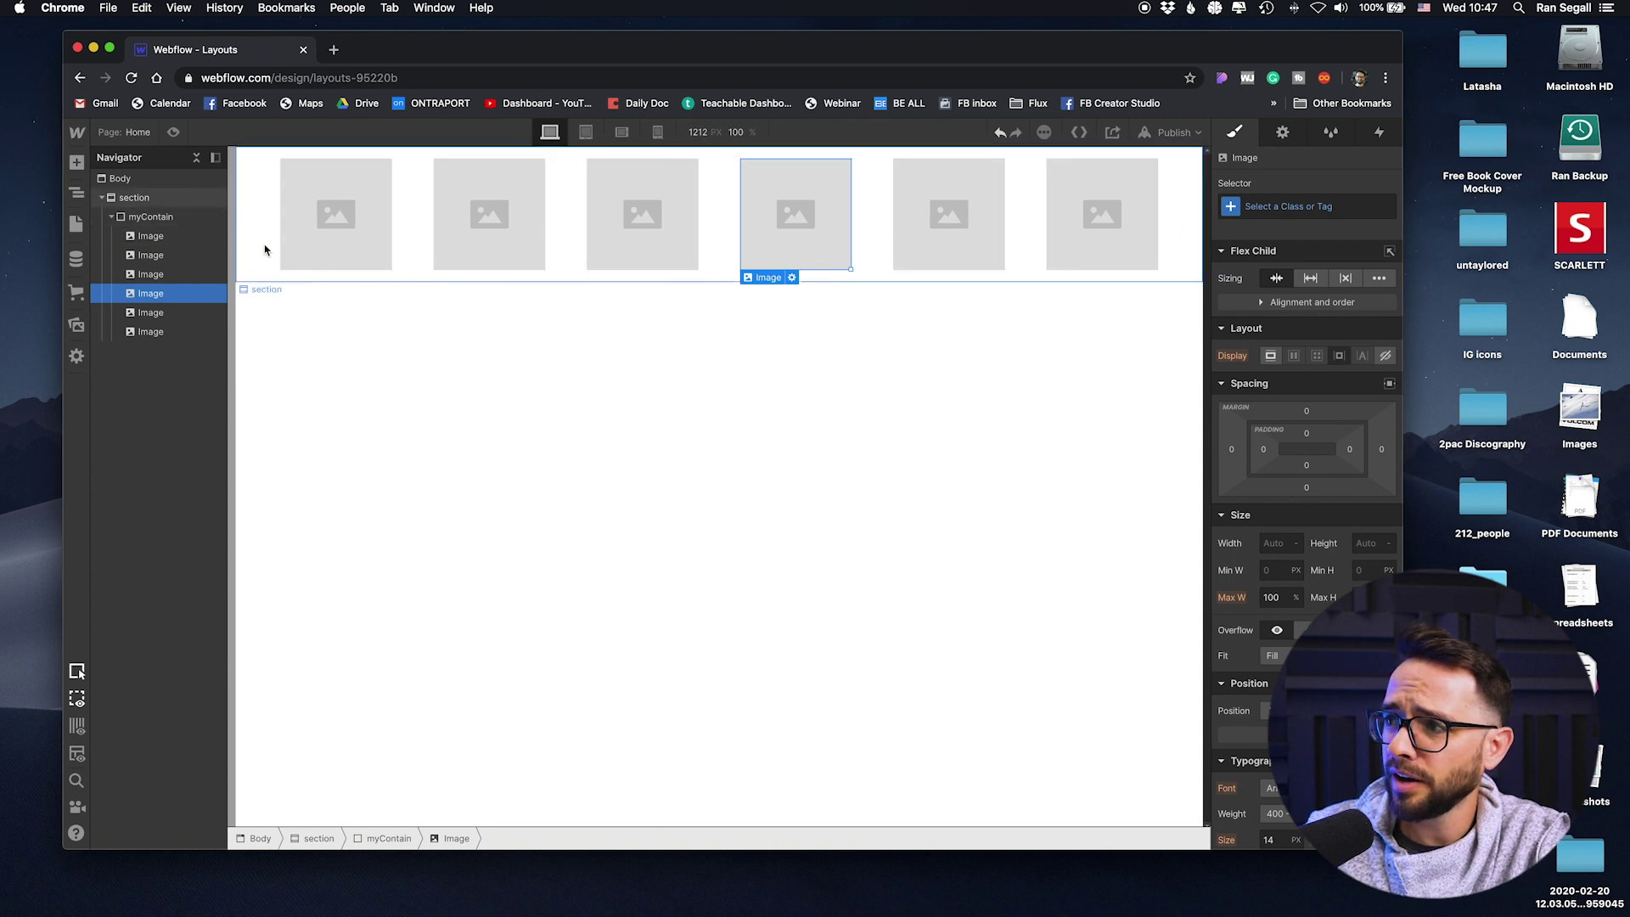
{"action": "left_click", "coordinate": [265, 247]}
{"action": "left_click_drag", "start_coordinate": [1311, 373], "coordinate": [1302, 455]}
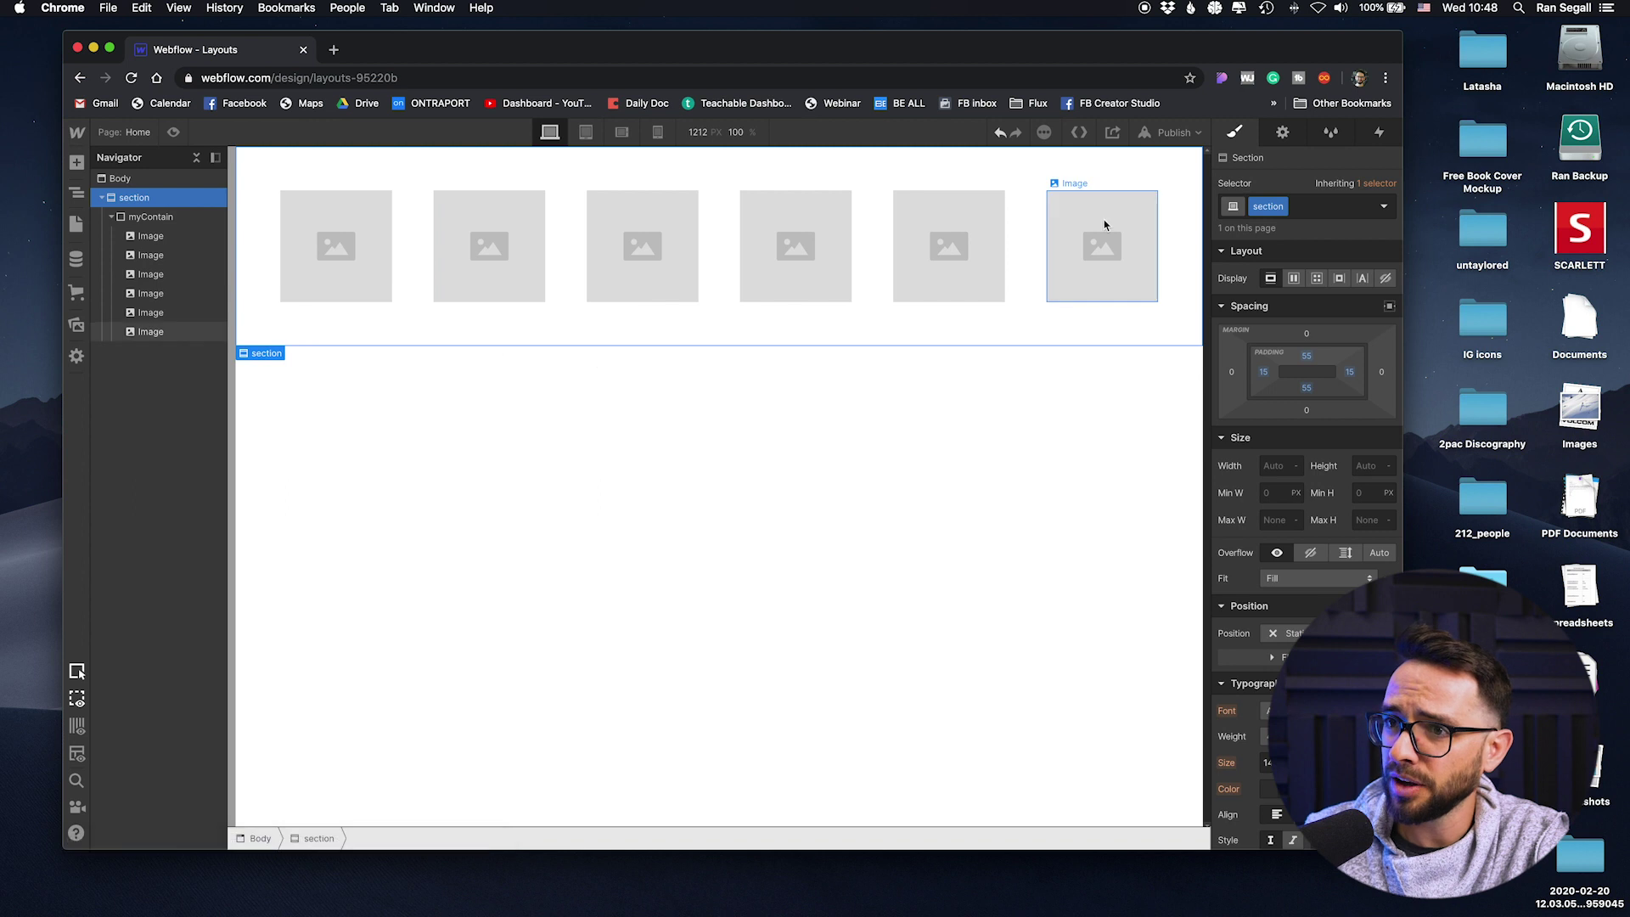
Turn the section into a symbol named Logo-Row
{"action": "right_click", "coordinate": [254, 317]}
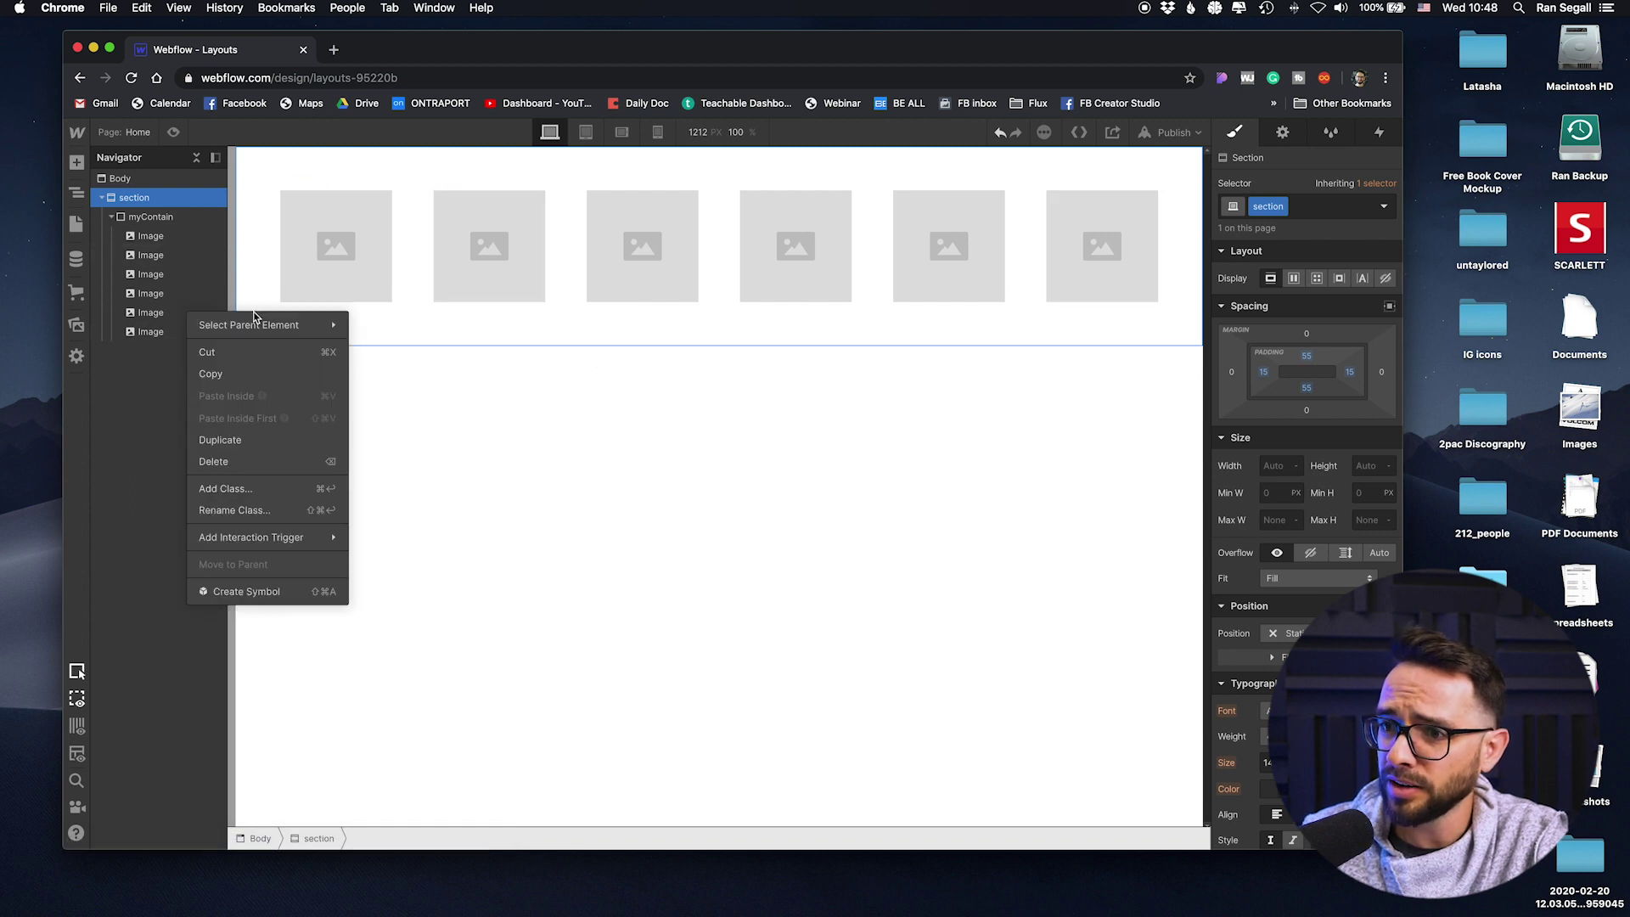
{"action": "left_click", "coordinate": [256, 594]}
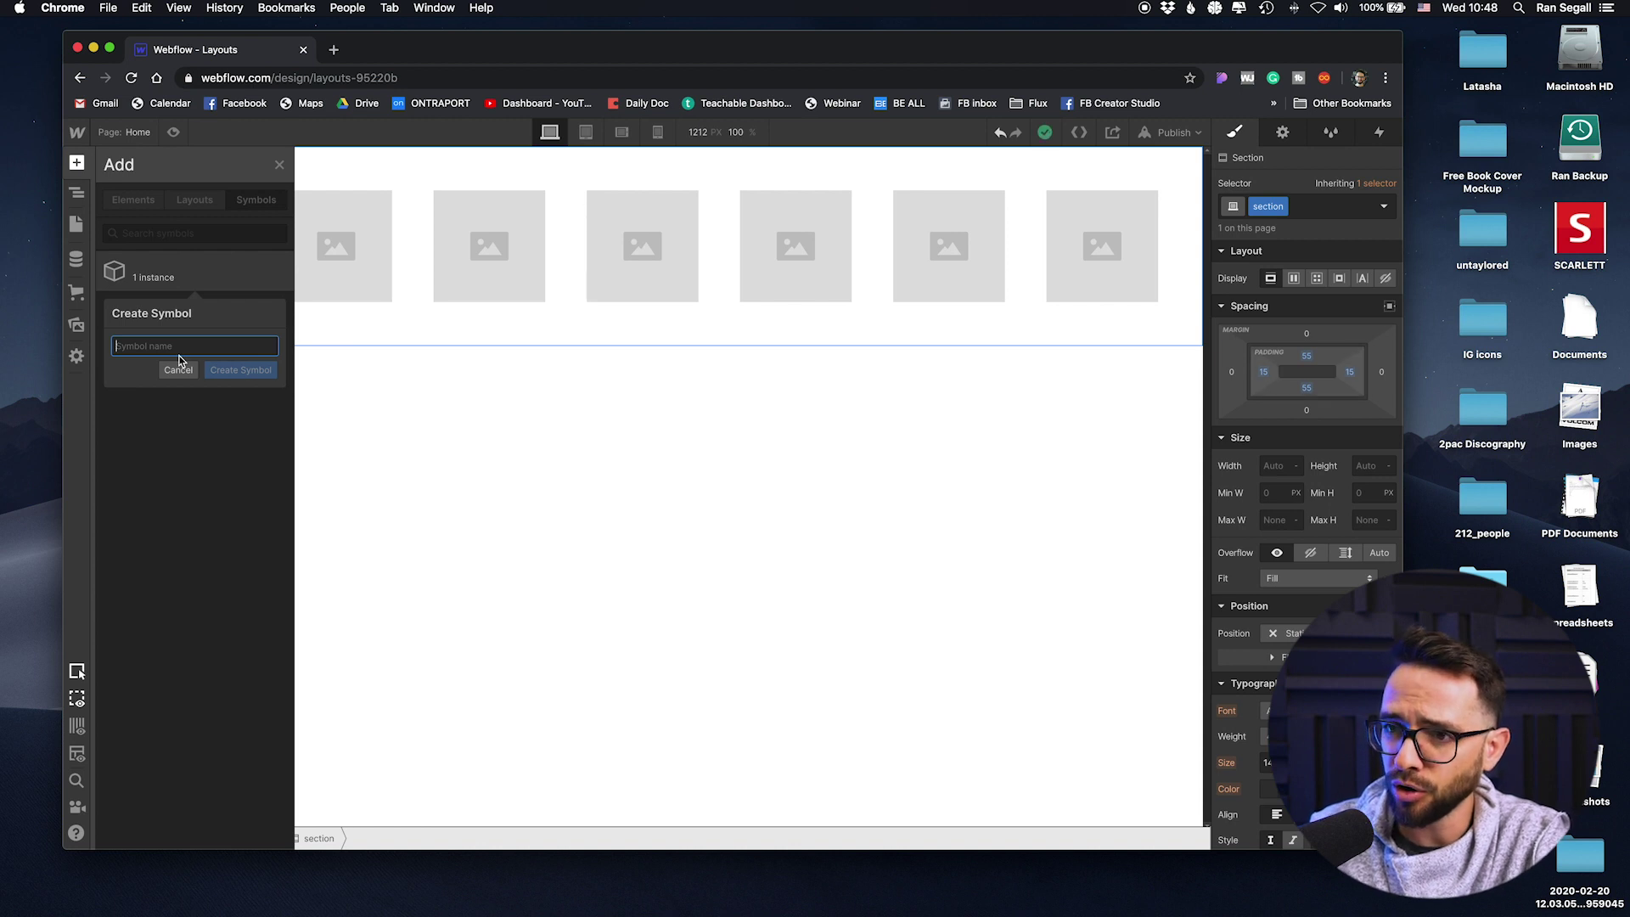
{"action": "type", "text": "Logo-Row"}
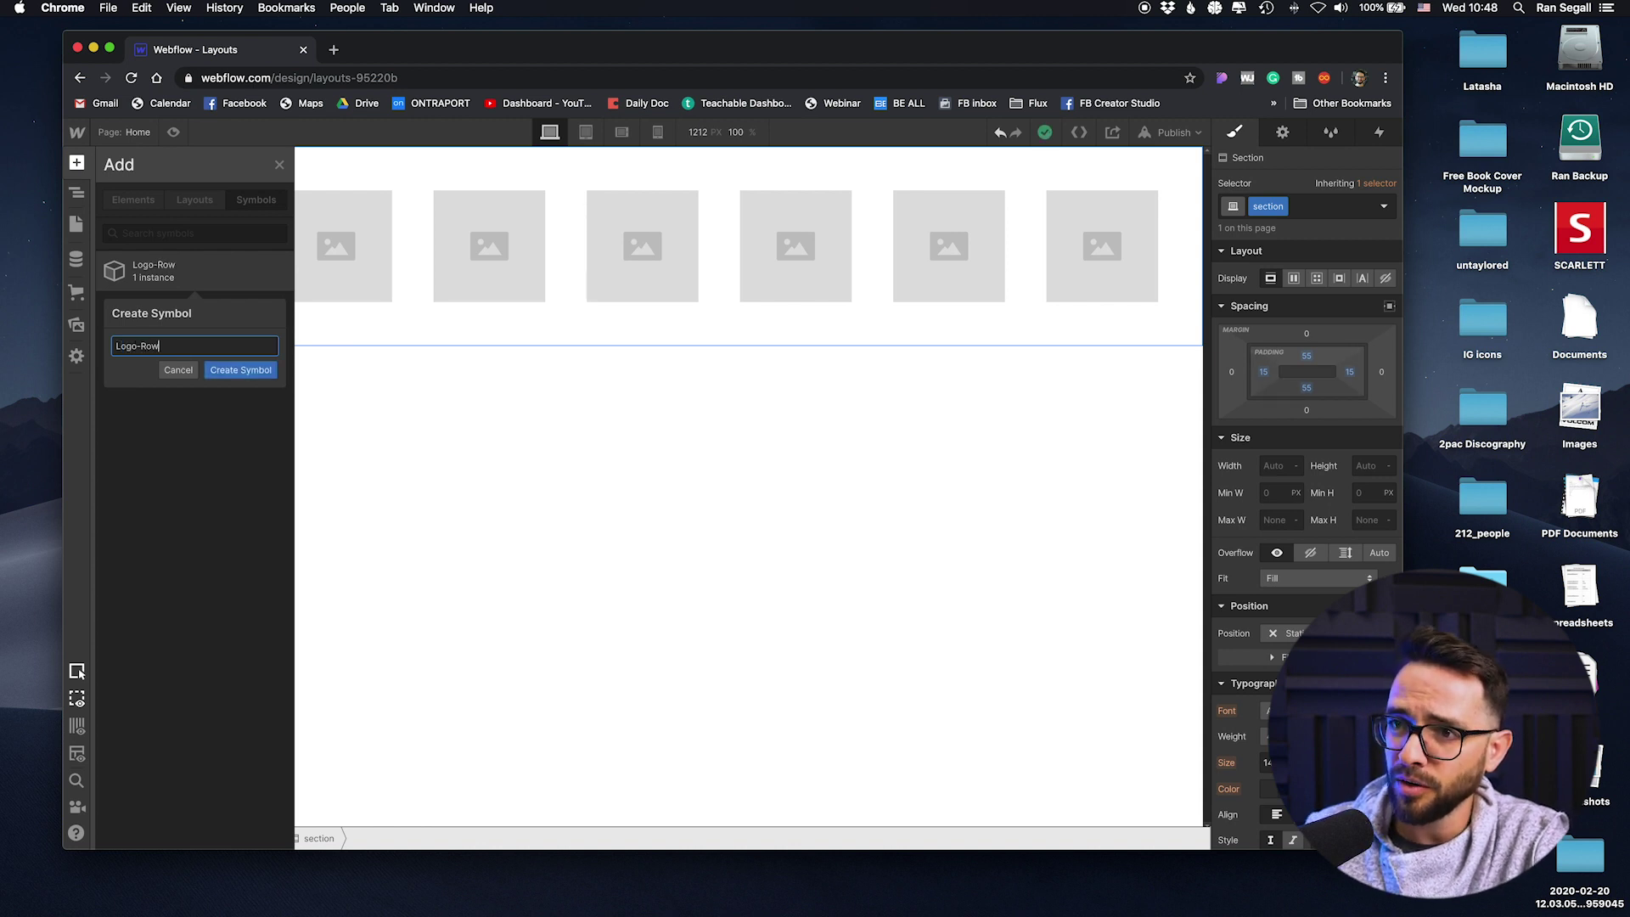
{"action": "key", "text": "Return"}
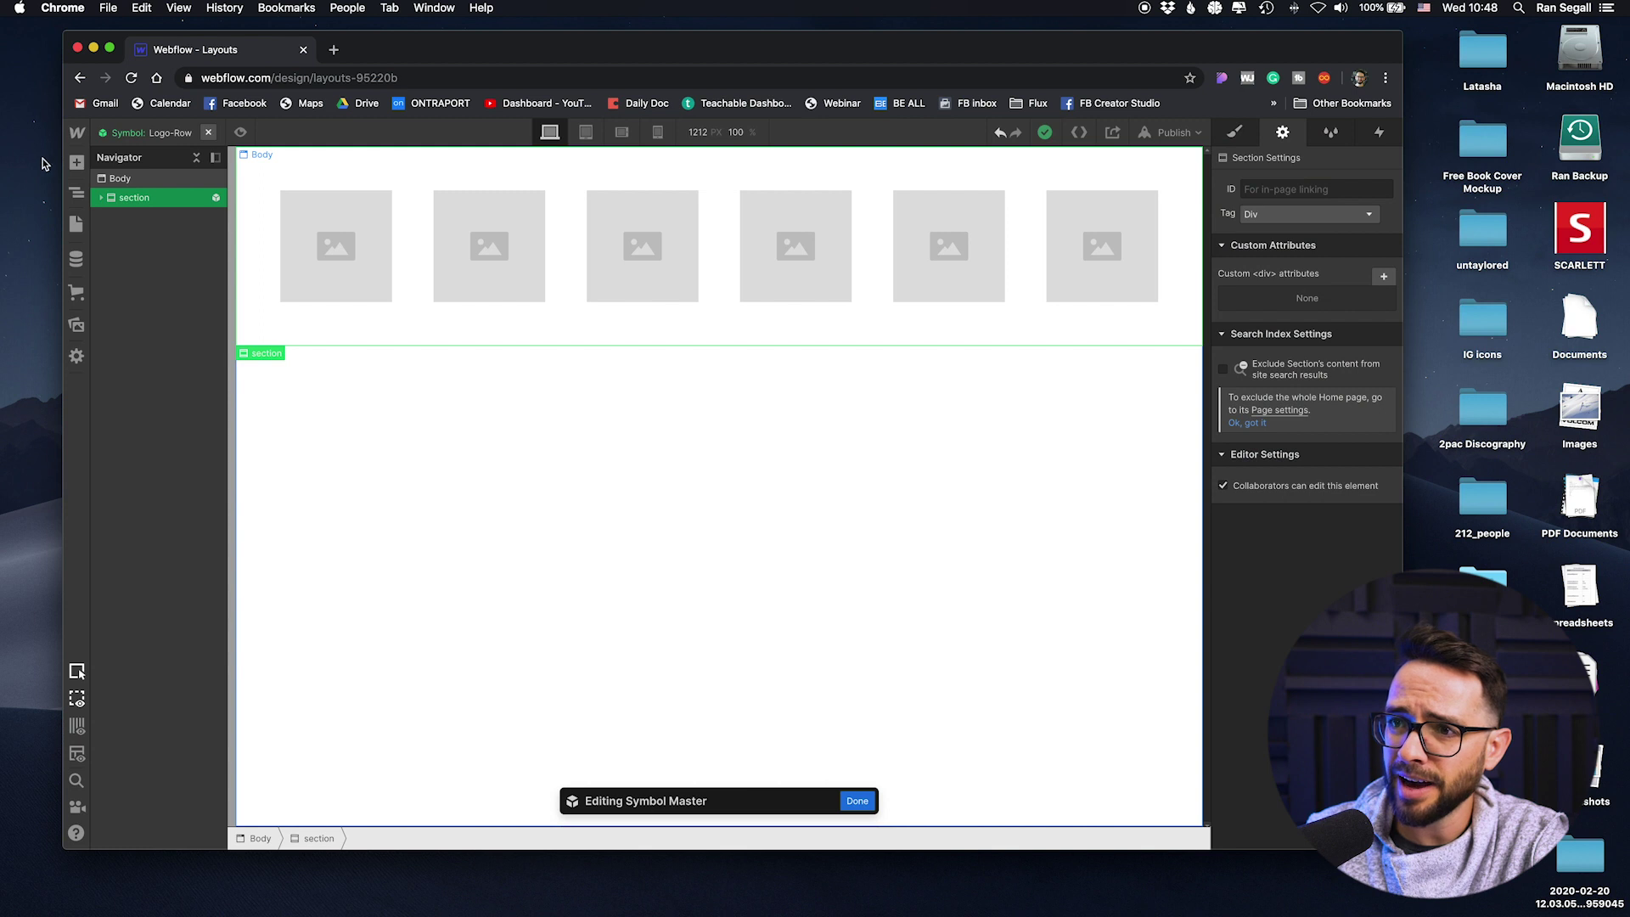
Leave the Logo-Row symbol master and list the saved Symbols
{"action": "key", "text": "Escape"}
{"action": "left_click", "coordinate": [75, 162]}
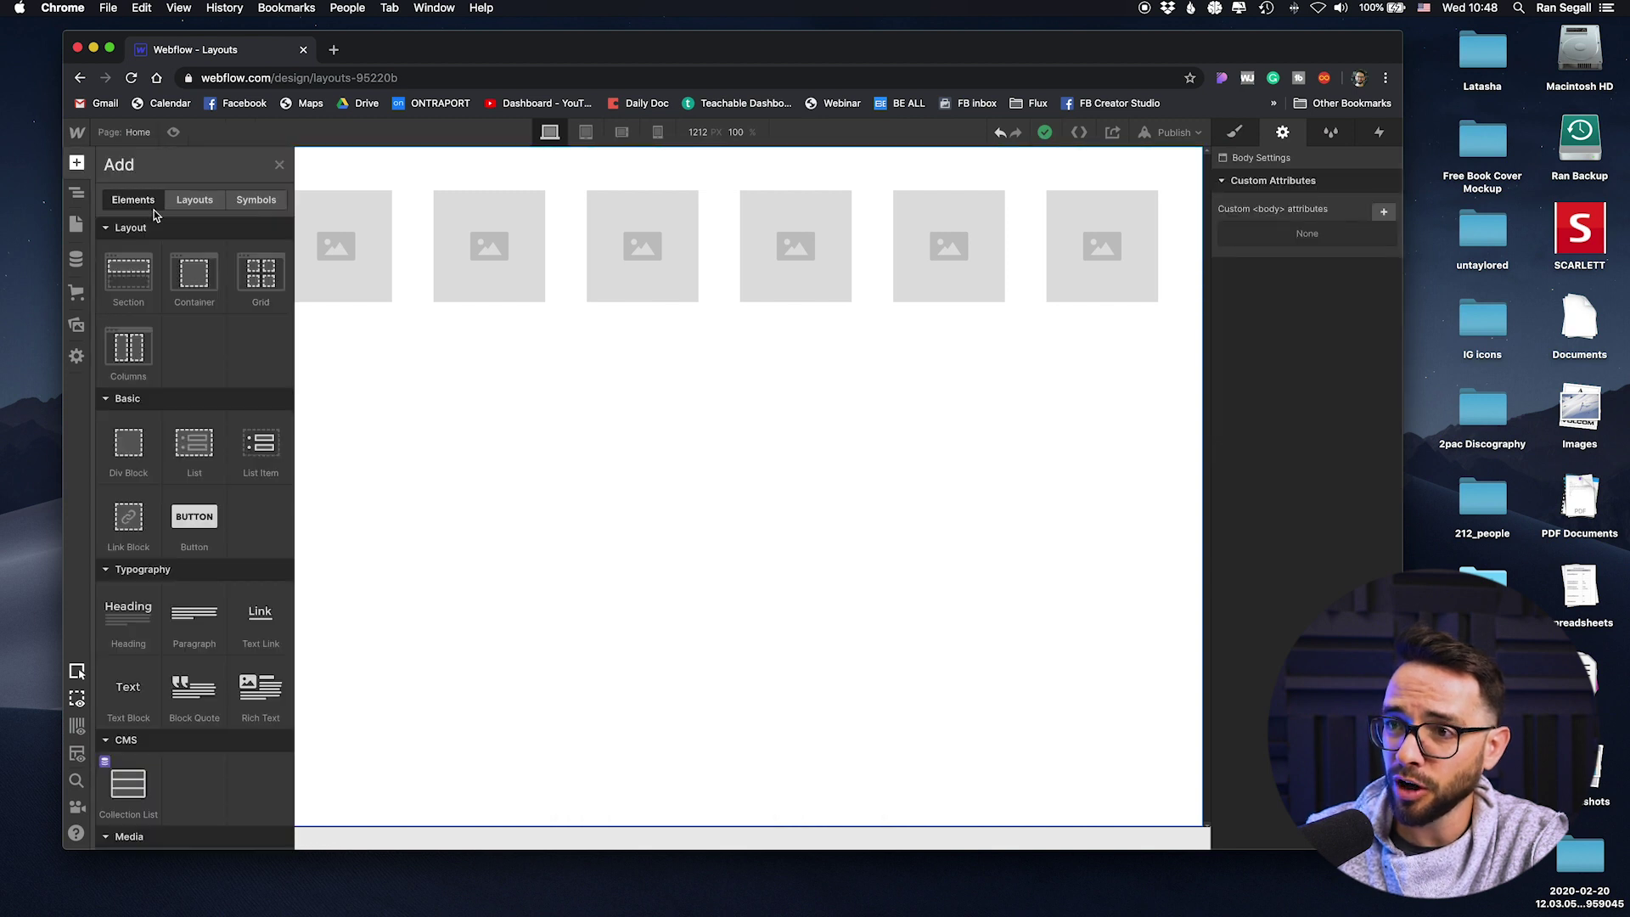
{"action": "left_click", "coordinate": [186, 199]}
{"action": "left_click", "coordinate": [259, 204]}
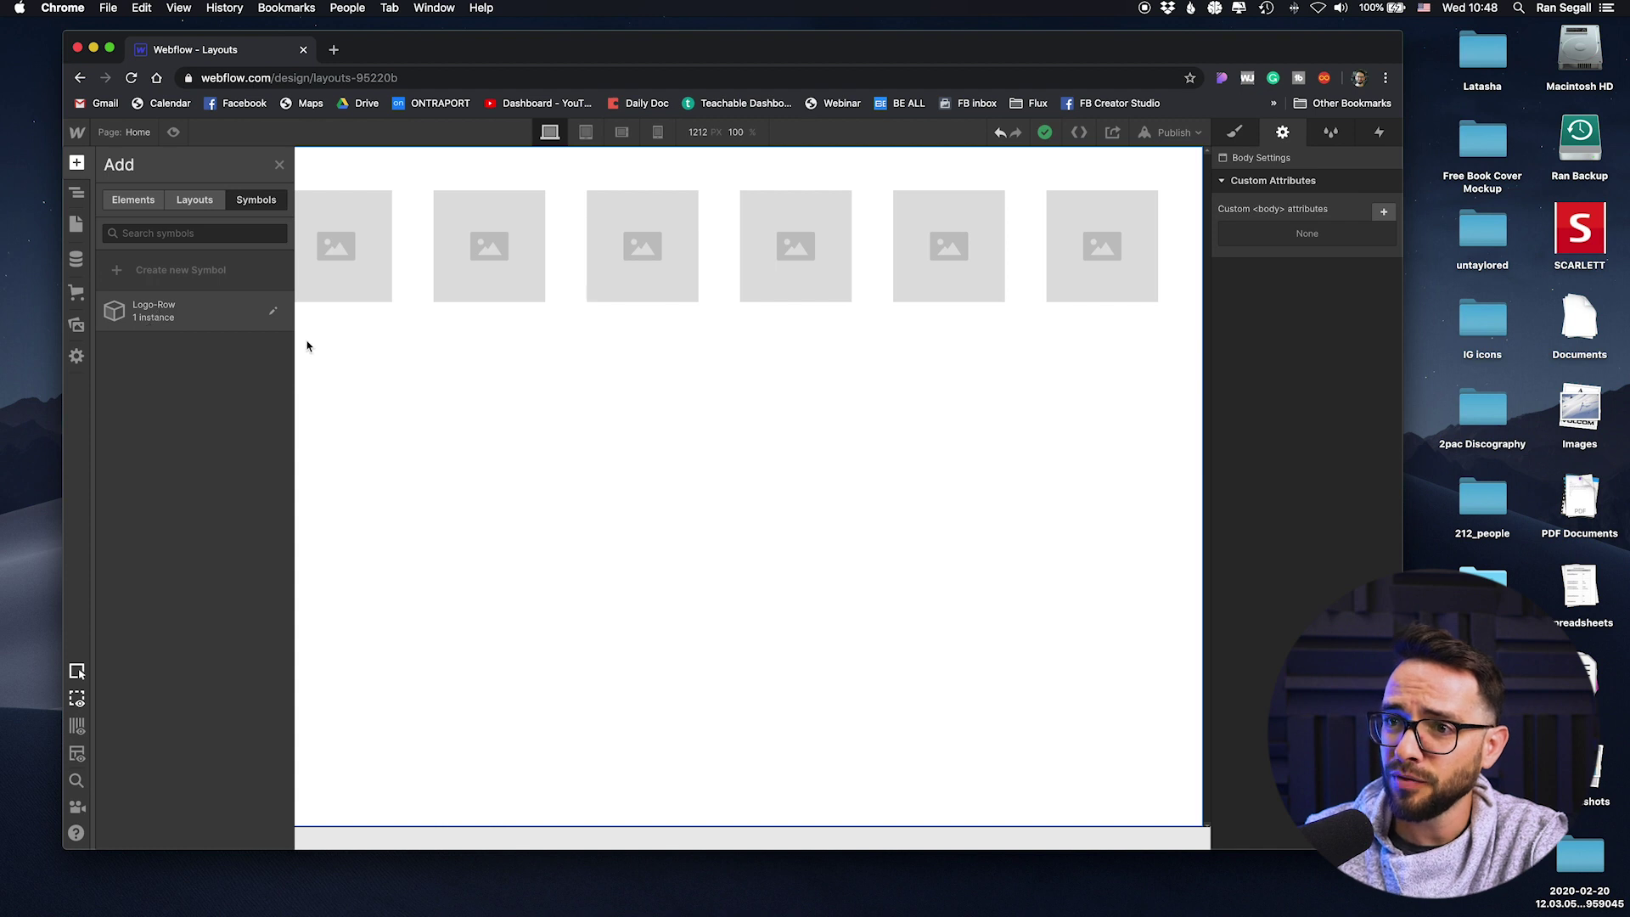
Add a new blank page named Product (slug product) from the Pages panel
{"action": "key", "text": "z"}
{"action": "left_click", "coordinate": [76, 162]}
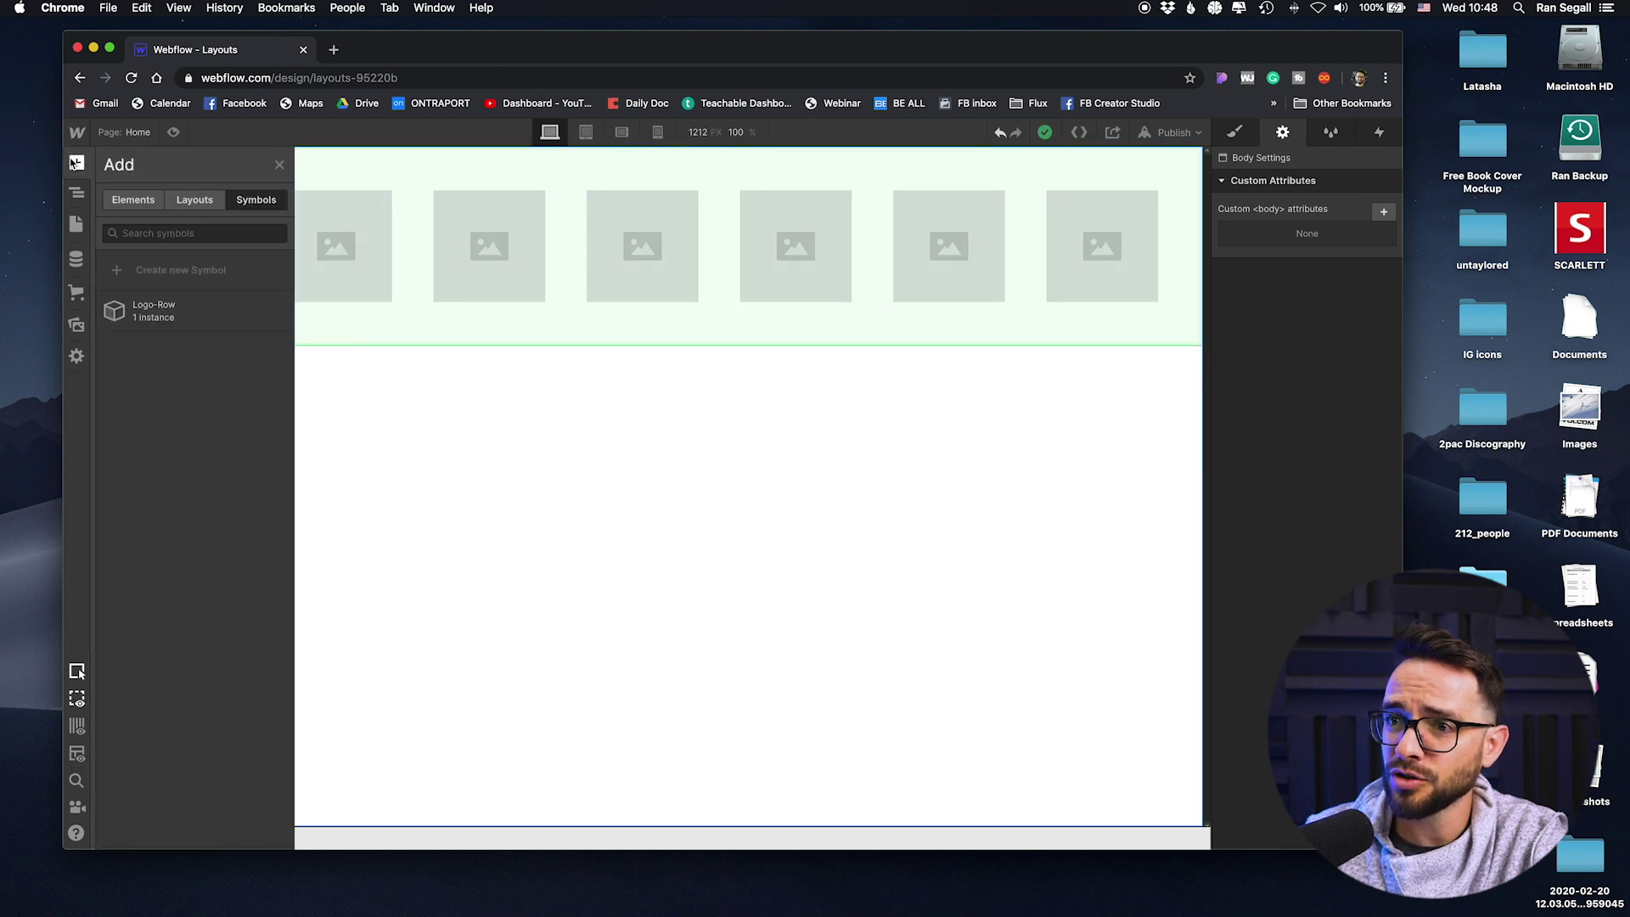
{"action": "left_click", "coordinate": [76, 225]}
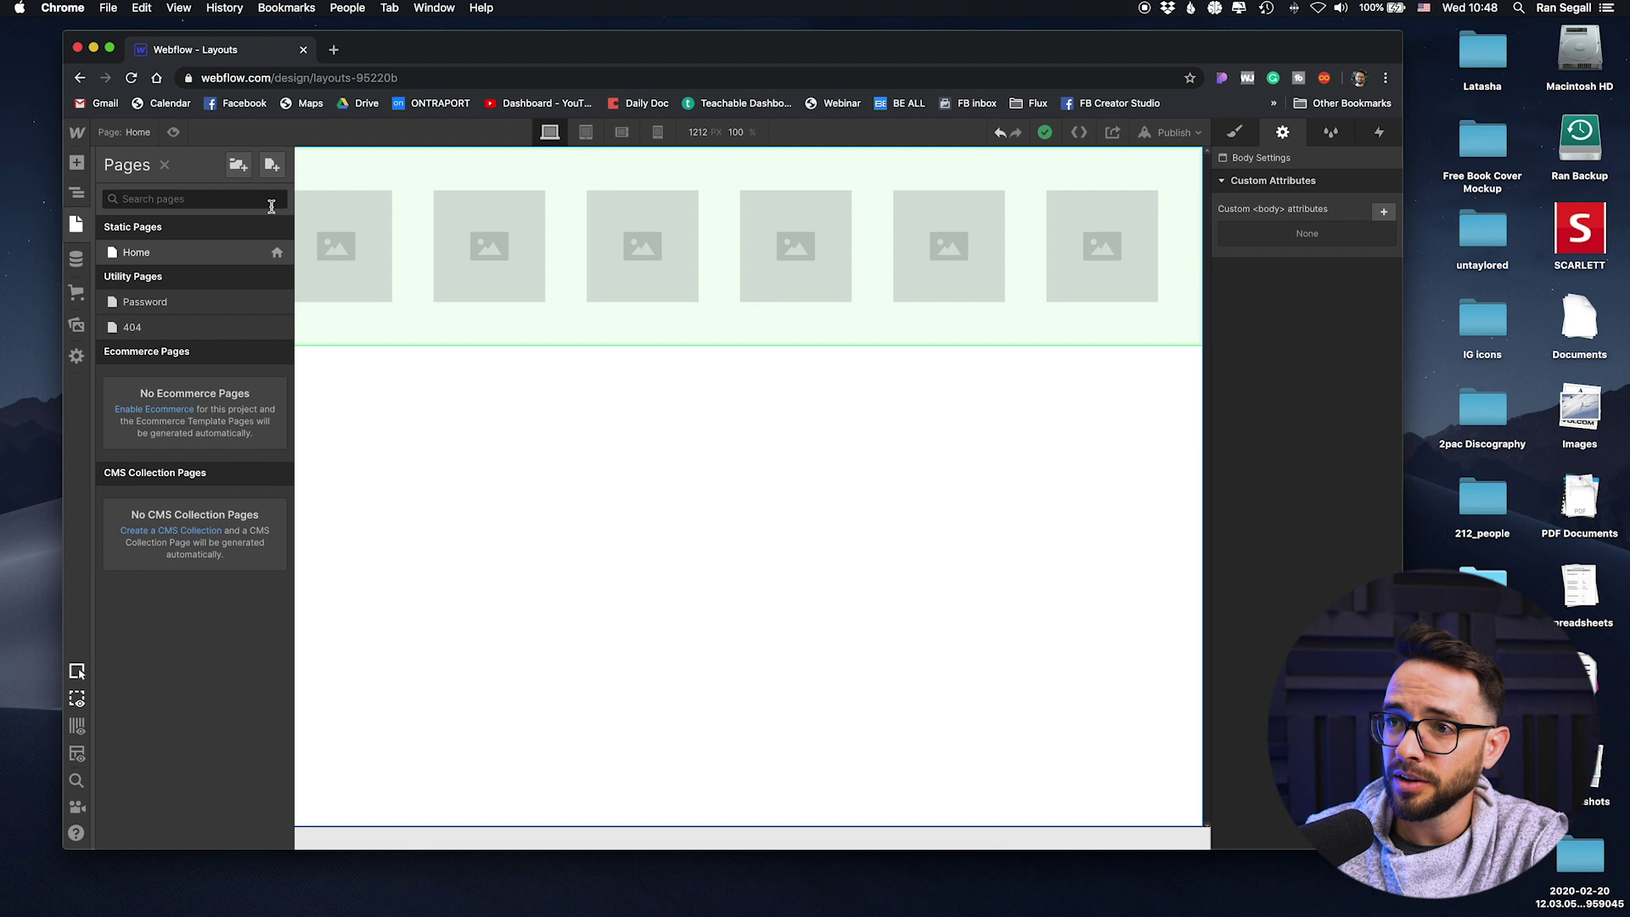
{"action": "left_click", "coordinate": [272, 166]}
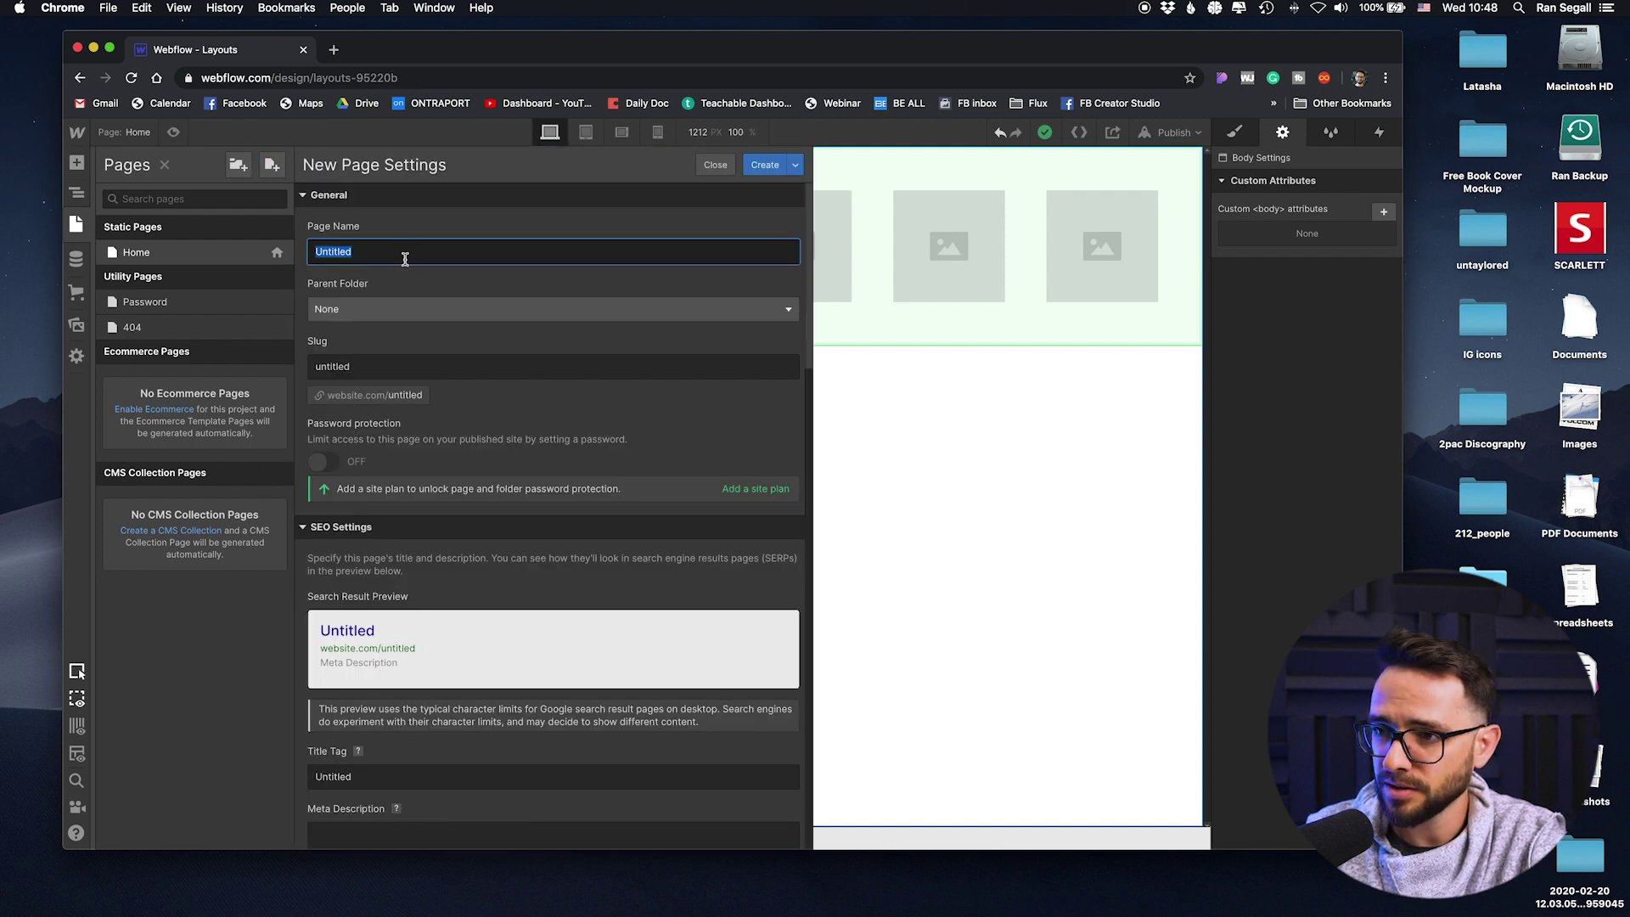
{"action": "type", "text": "Product"}
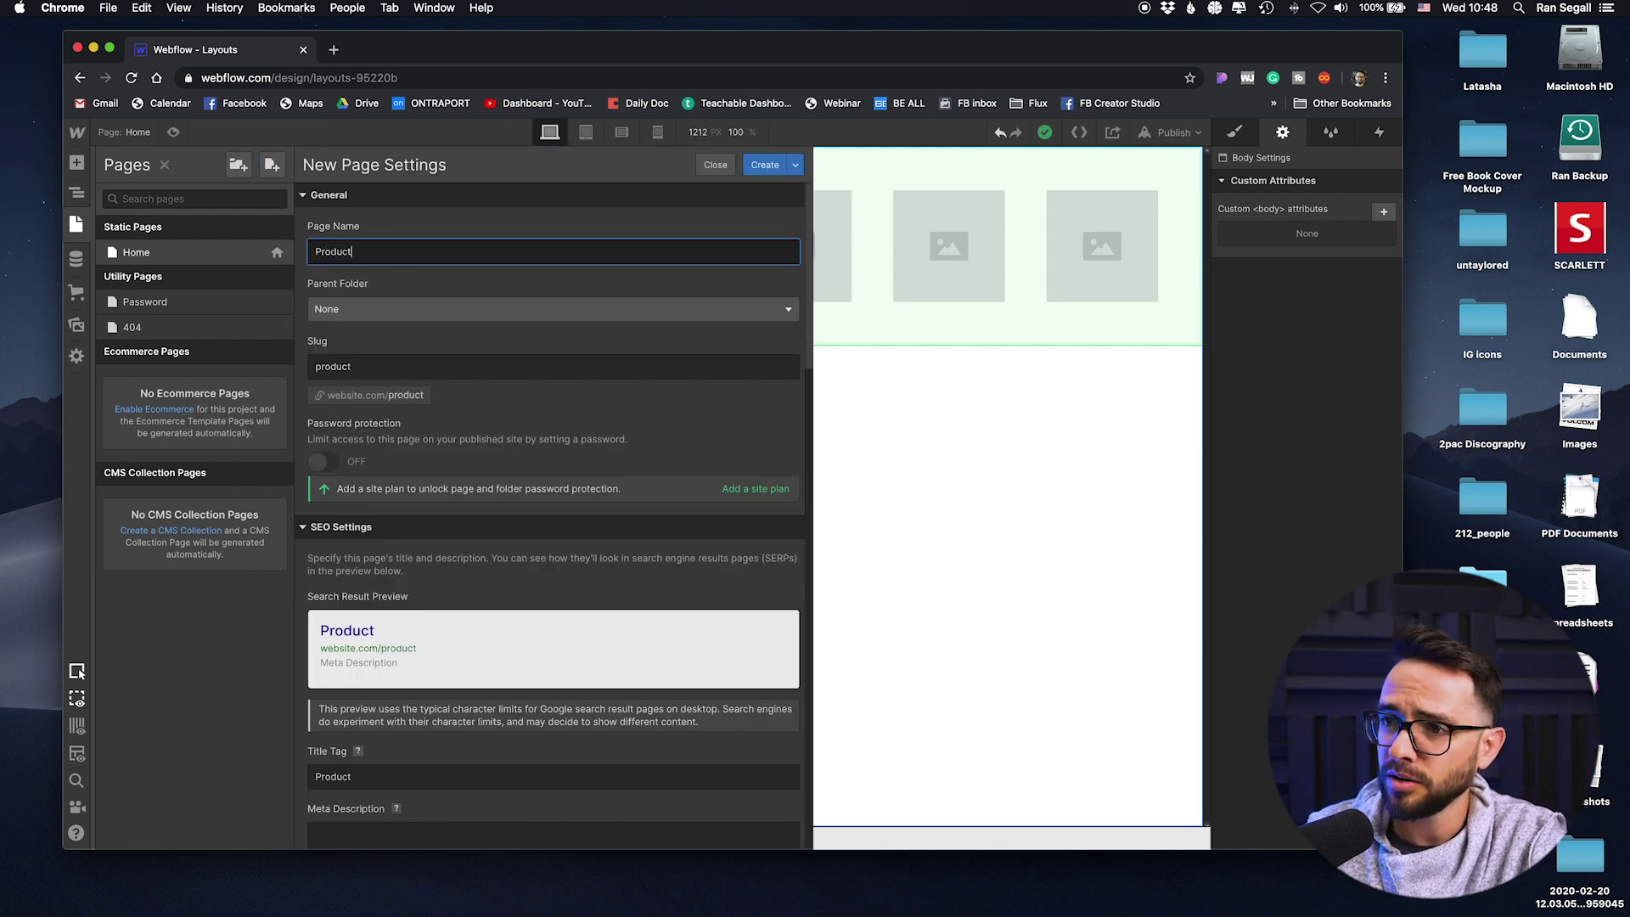
{"action": "key", "text": "Return"}
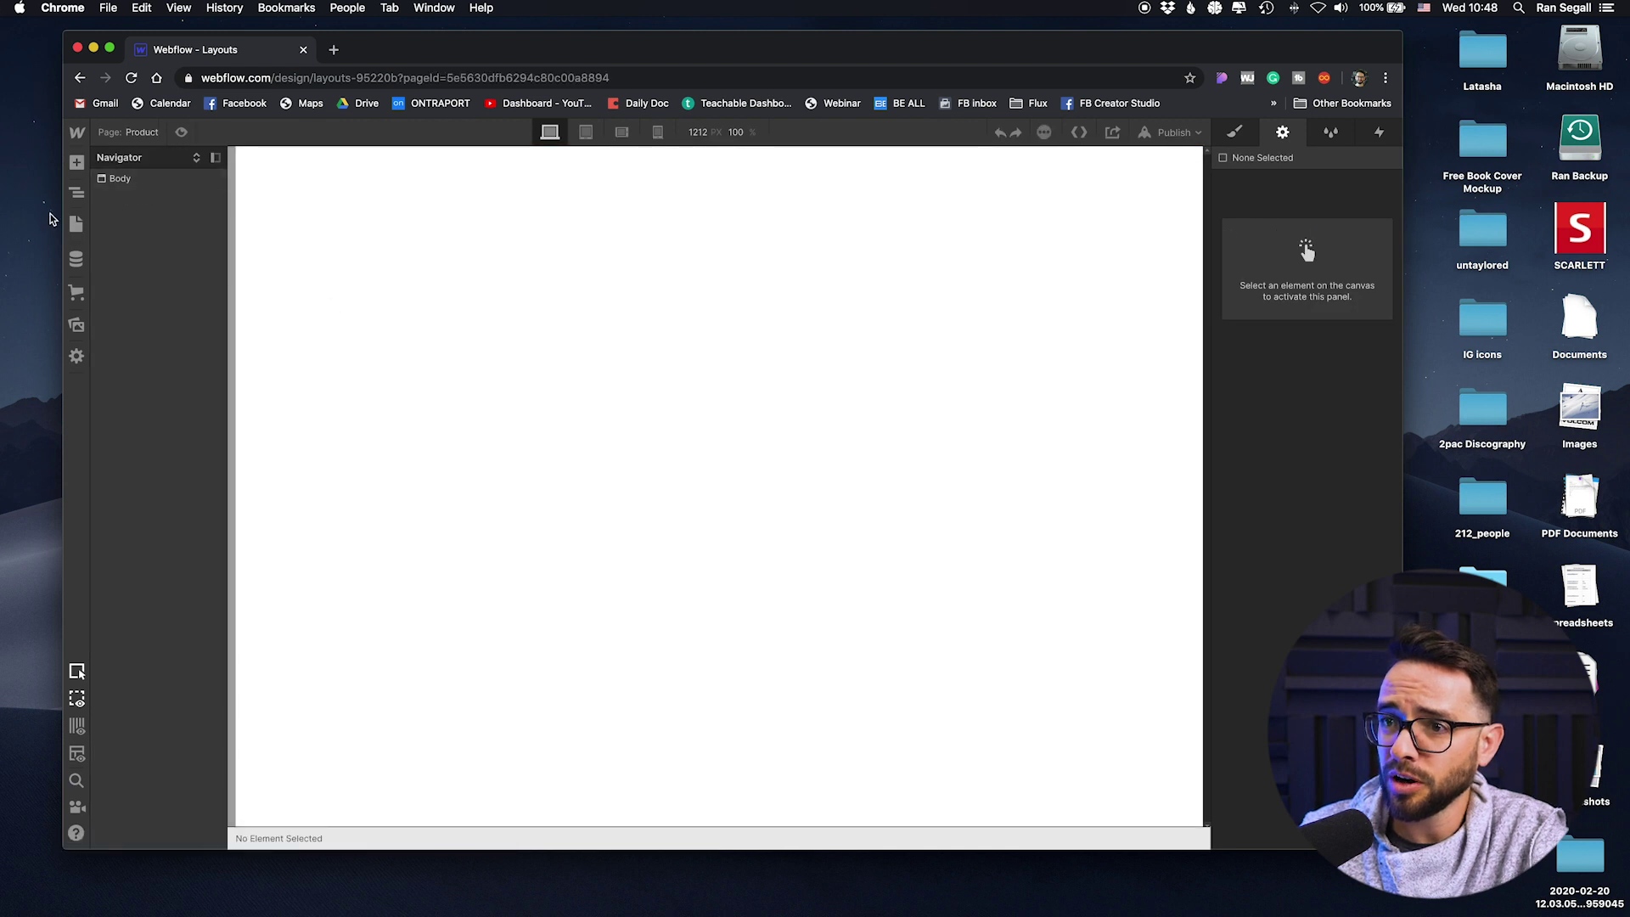
Place a Logo-Row copy on the Product page and unlink it from the symbol
{"action": "left_click", "coordinate": [76, 161]}
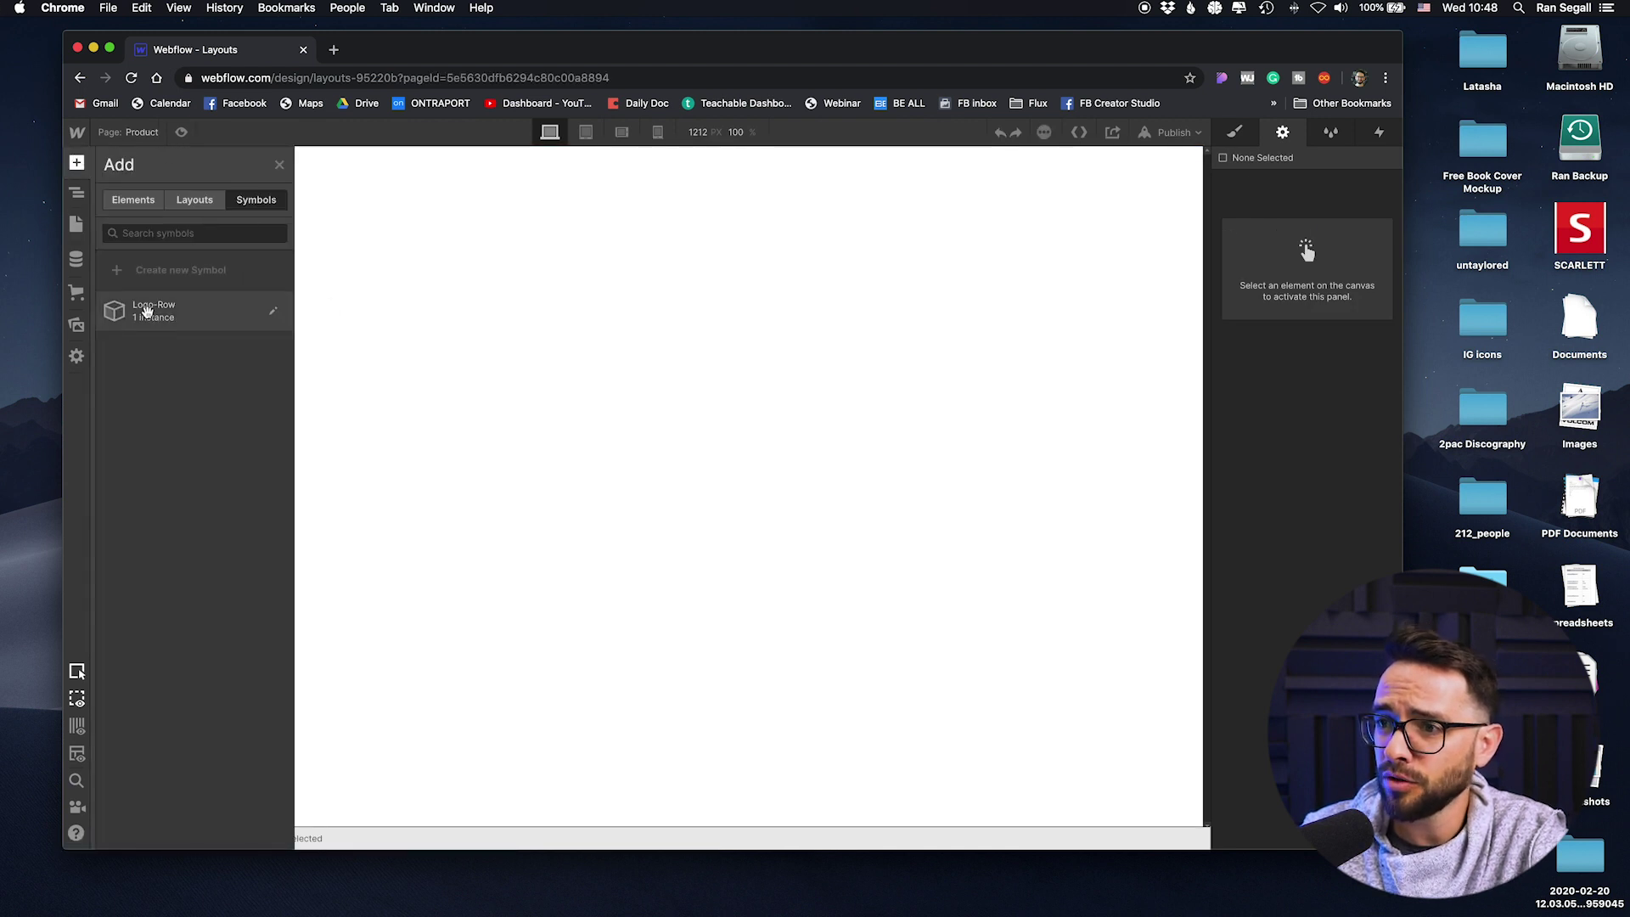
{"action": "left_click_drag", "start_coordinate": [135, 315], "coordinate": [644, 294]}
{"action": "right_click", "coordinate": [510, 322]}
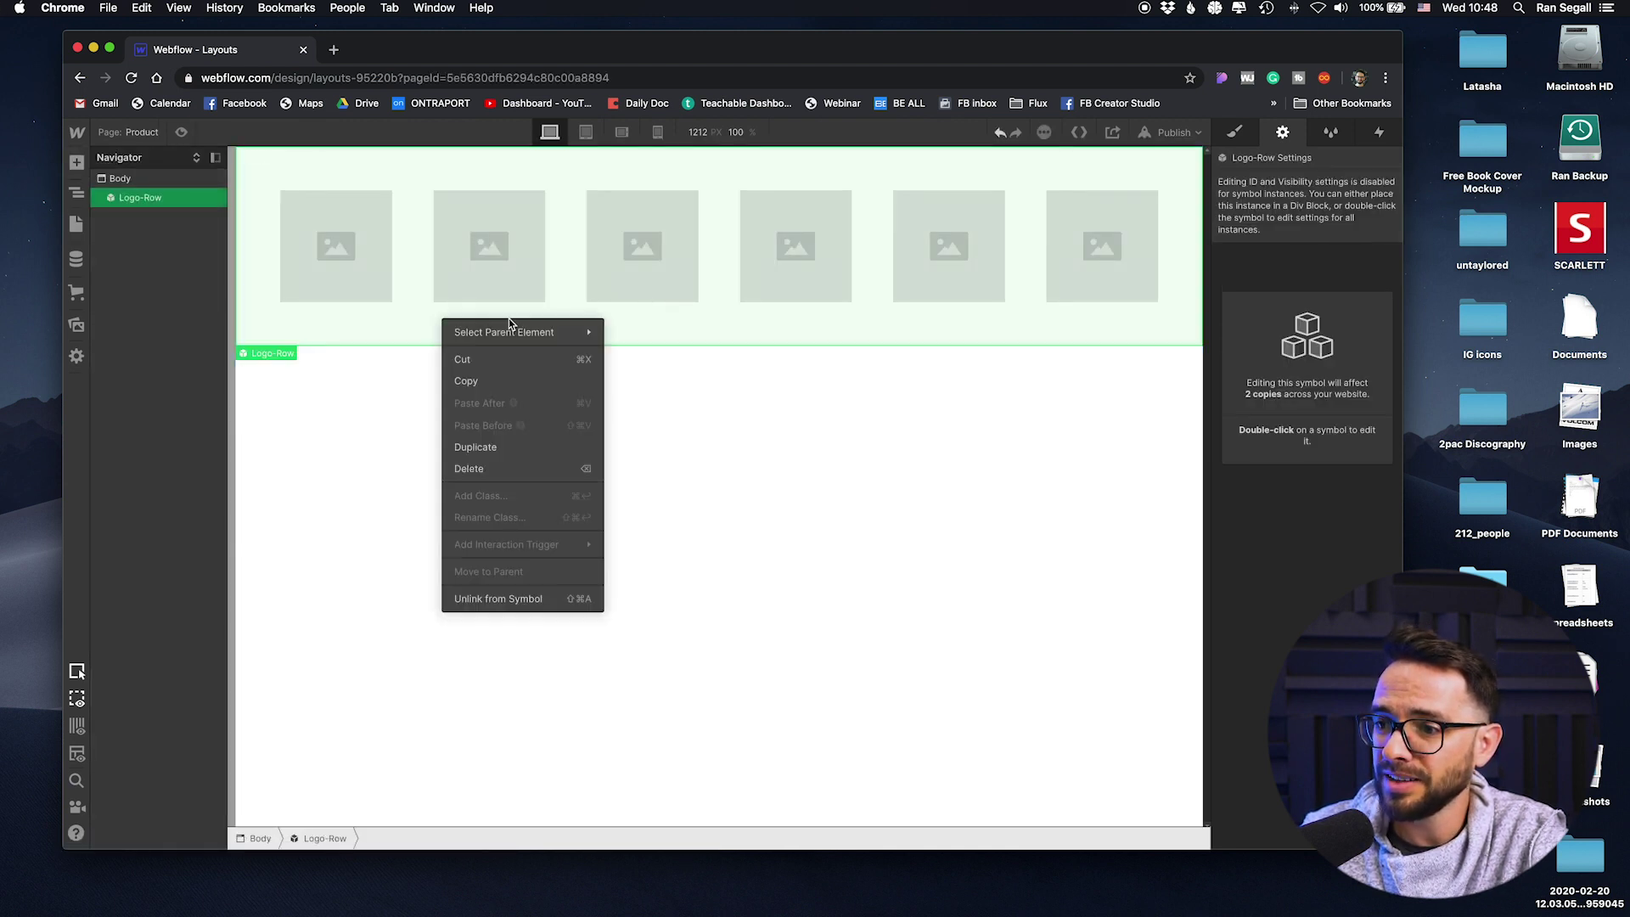
{"action": "left_click", "coordinate": [499, 598]}
Inspect the detached placeholder images, then switch to the Home page
{"action": "left_click", "coordinate": [335, 251]}
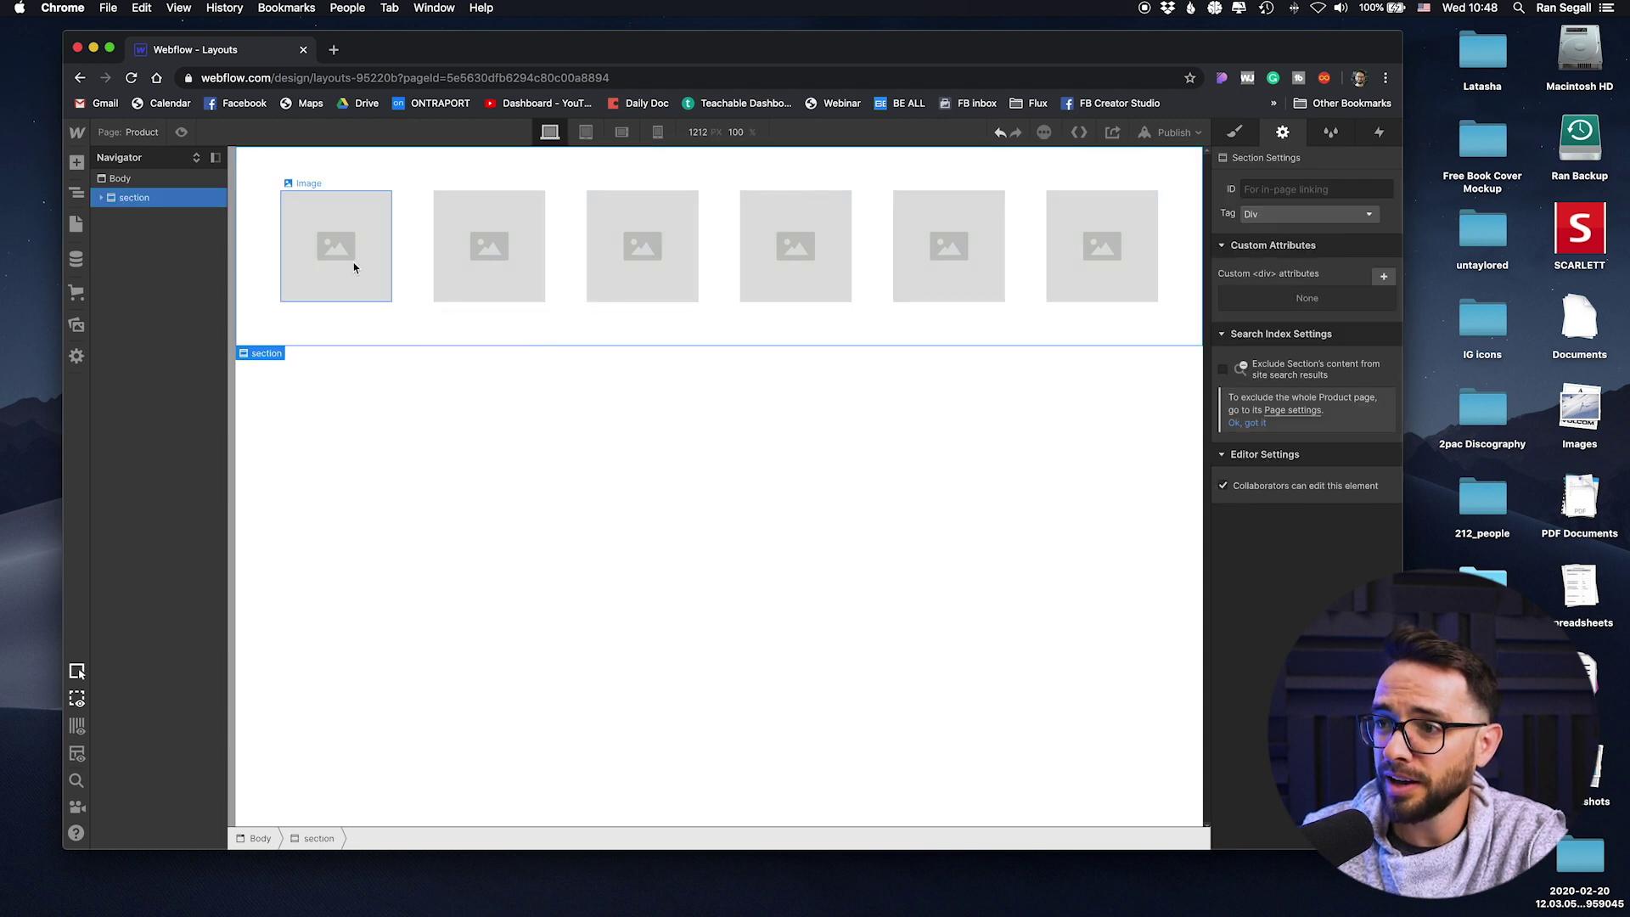
{"action": "left_click", "coordinate": [643, 246]}
{"action": "left_click", "coordinate": [806, 245]}
{"action": "left_click", "coordinate": [624, 244]}
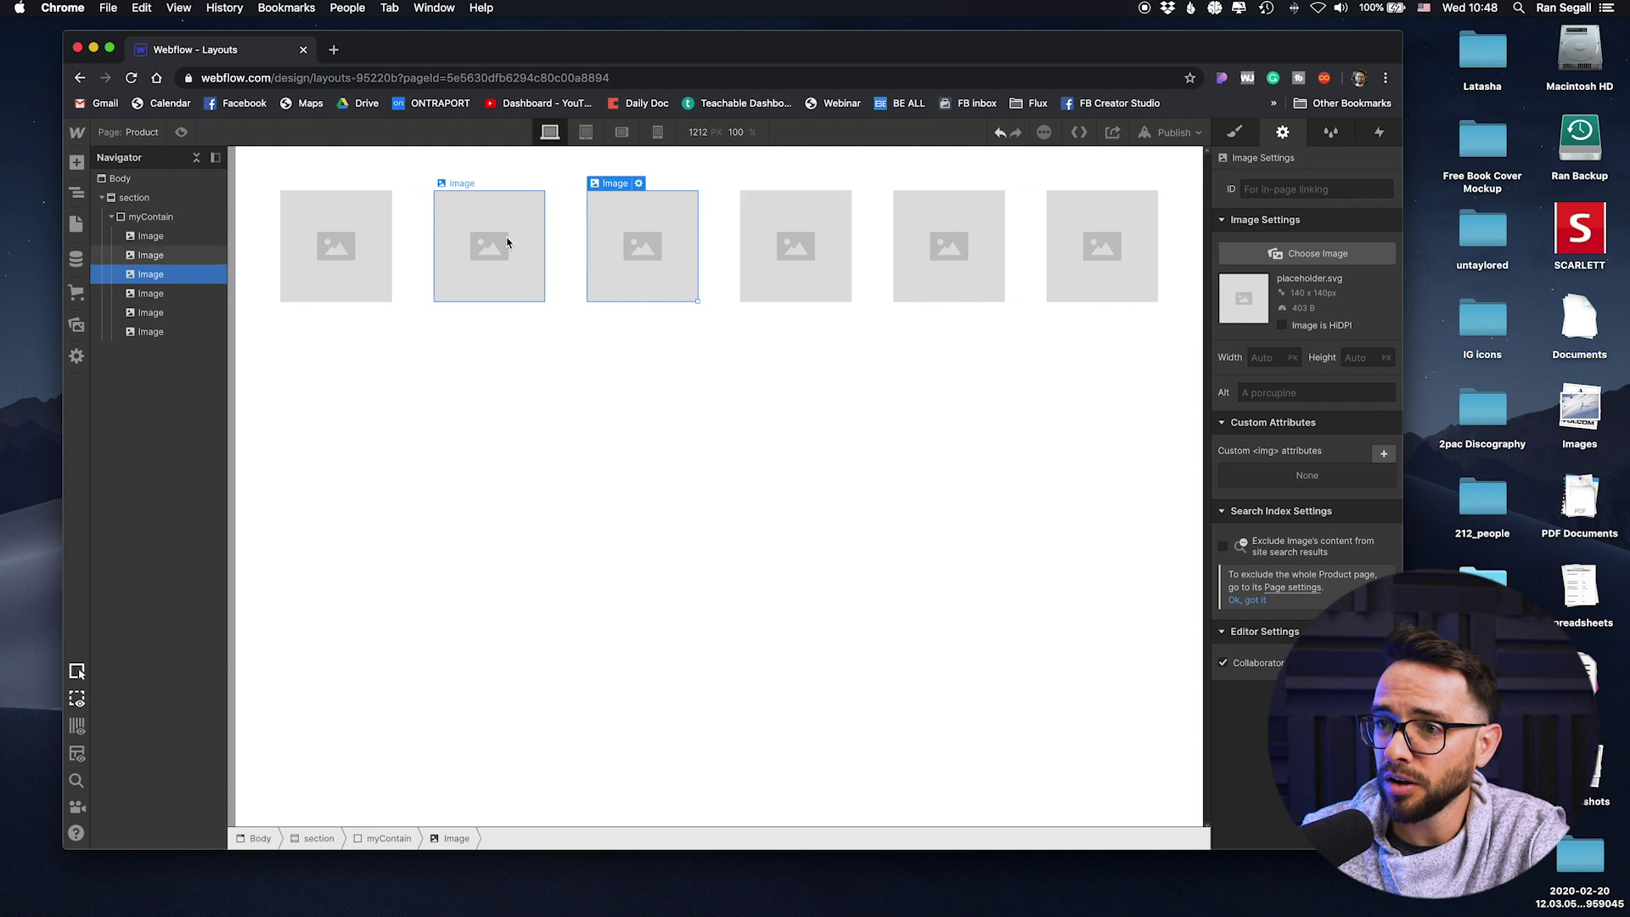
{"action": "left_click", "coordinate": [499, 245]}
{"action": "double_click", "coordinate": [305, 244]}
{"action": "left_click", "coordinate": [500, 322]}
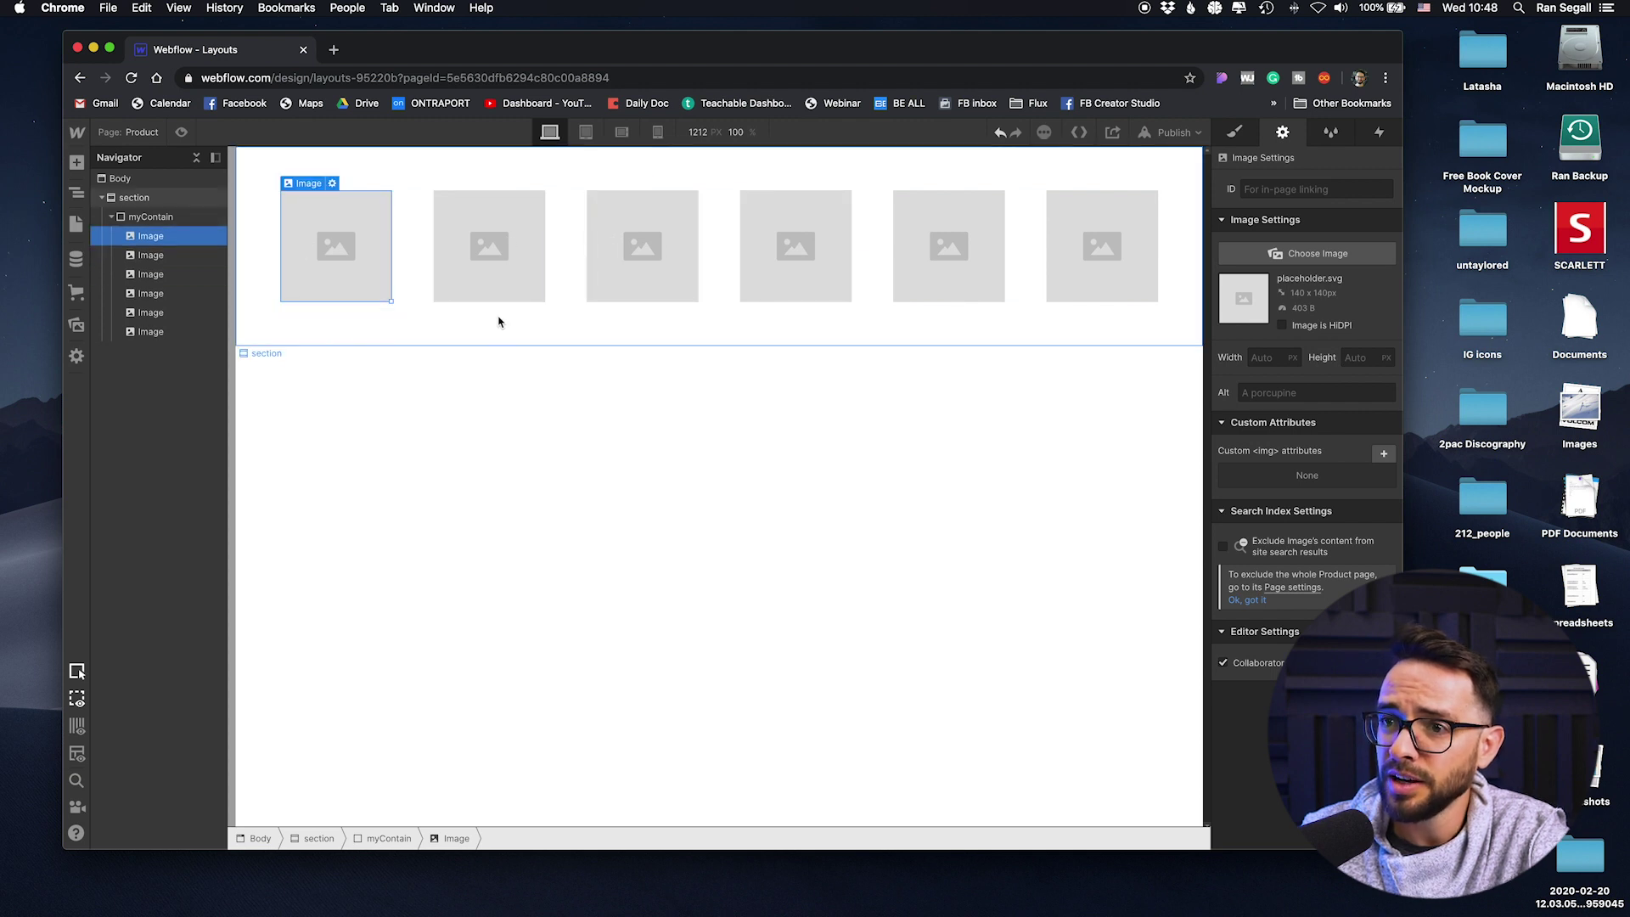
{"action": "left_click", "coordinate": [74, 225]}
{"action": "left_click", "coordinate": [133, 248]}
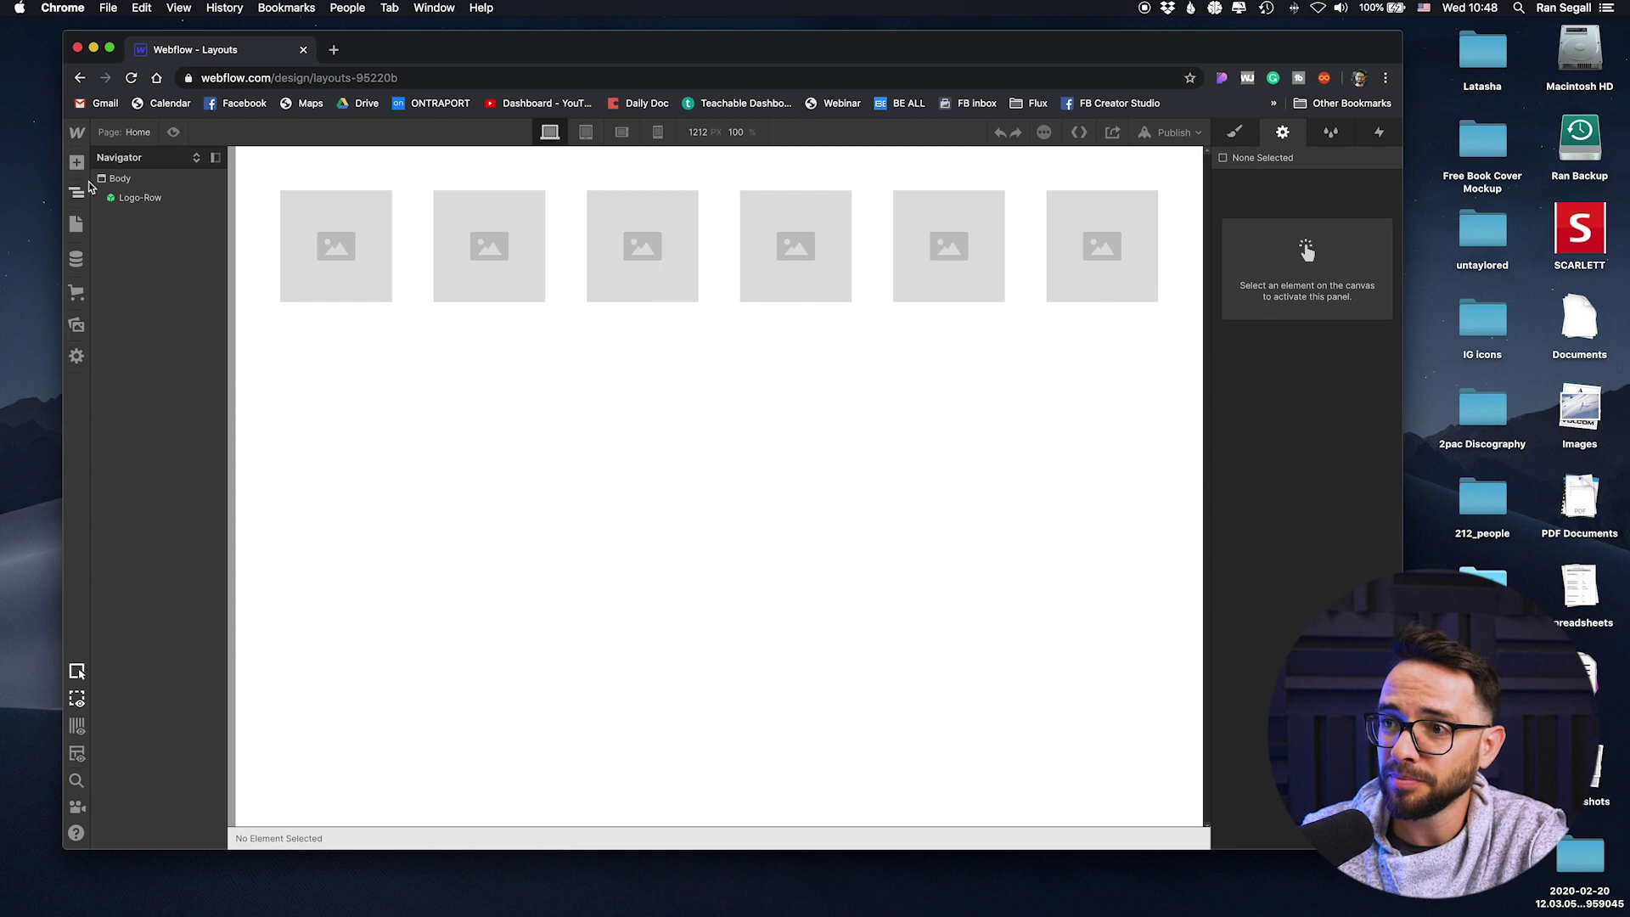
Drop a Logo-Row copy onto the Home page and duplicate it into more copies
{"action": "left_click", "coordinate": [77, 162]}
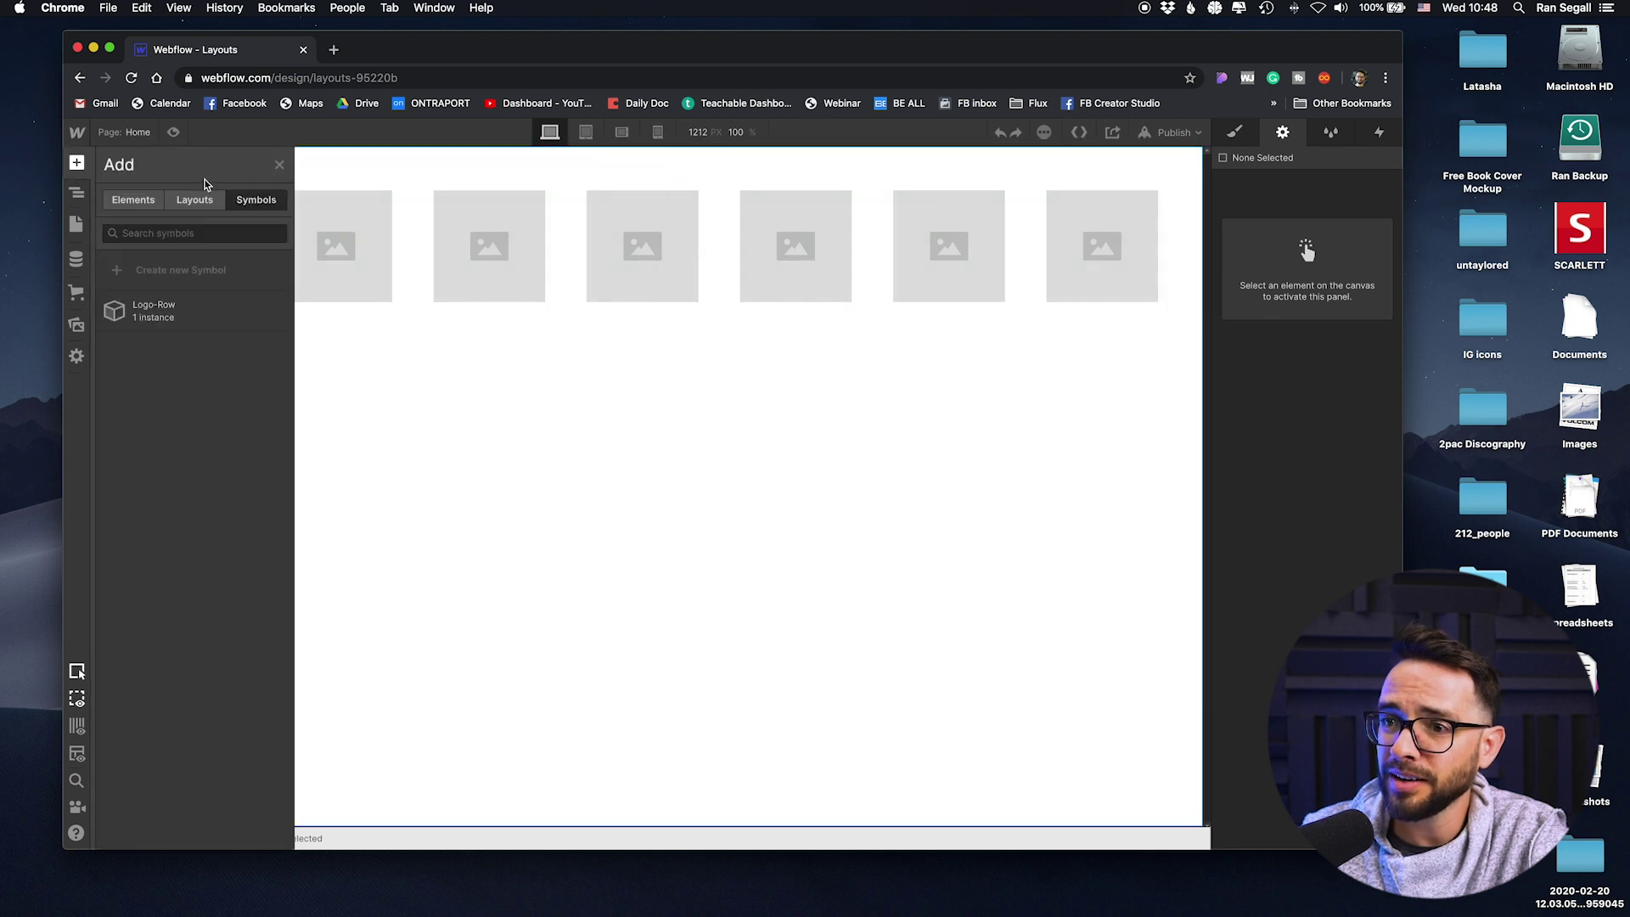
{"action": "left_click_drag", "start_coordinate": [204, 297], "coordinate": [314, 438]}
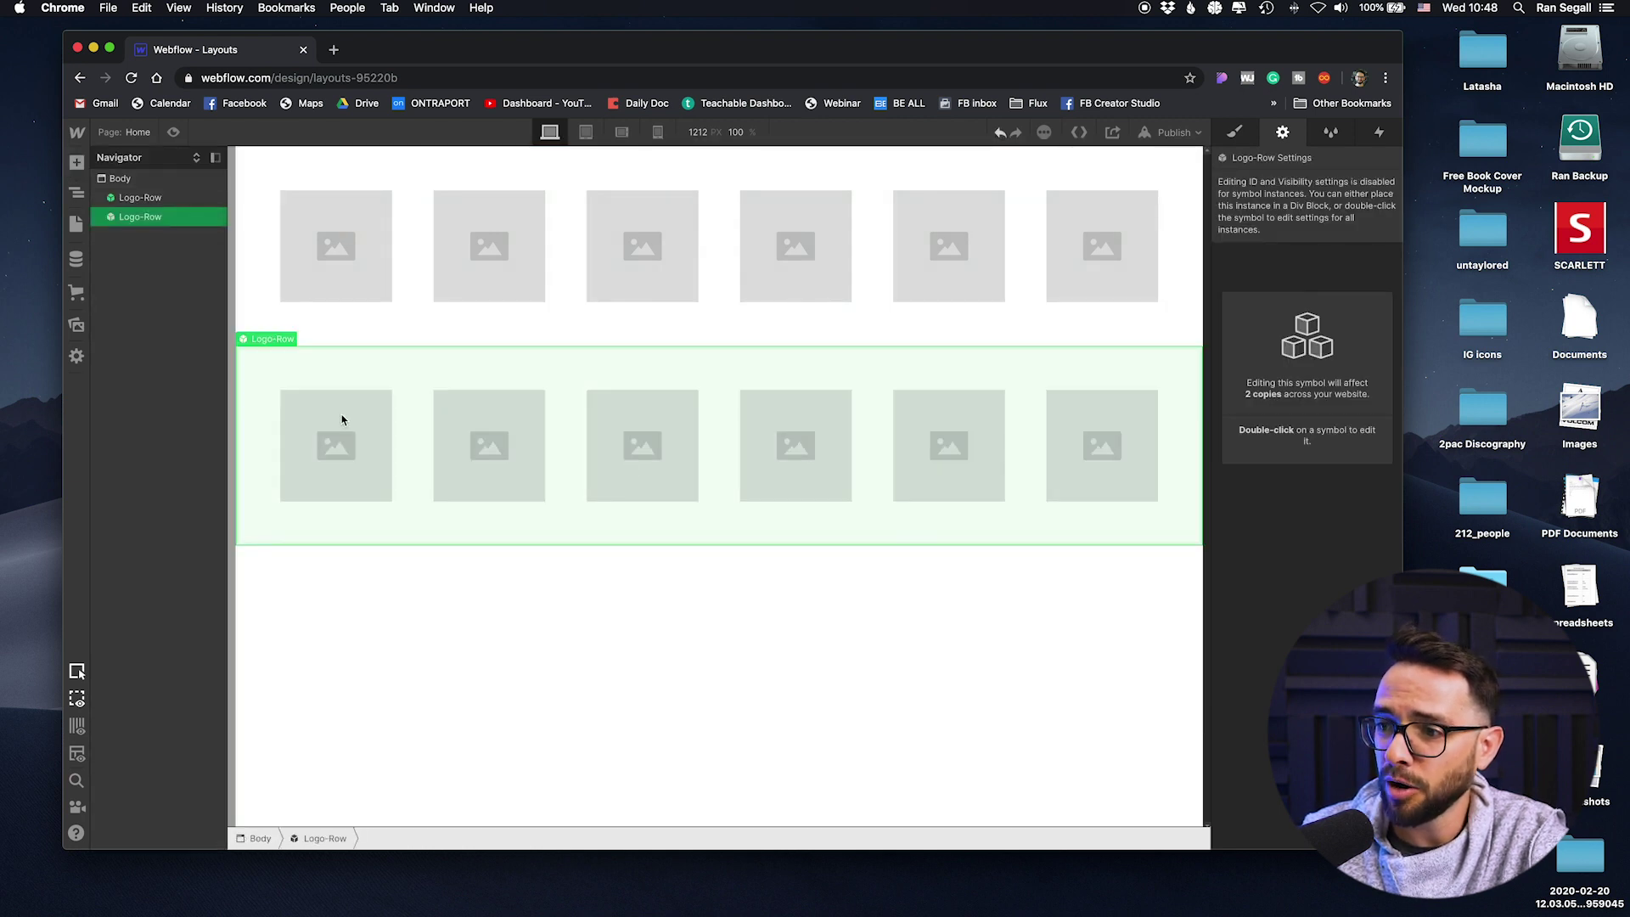
{"action": "key", "text": "super+v"}
{"action": "key", "text": "super+v"}
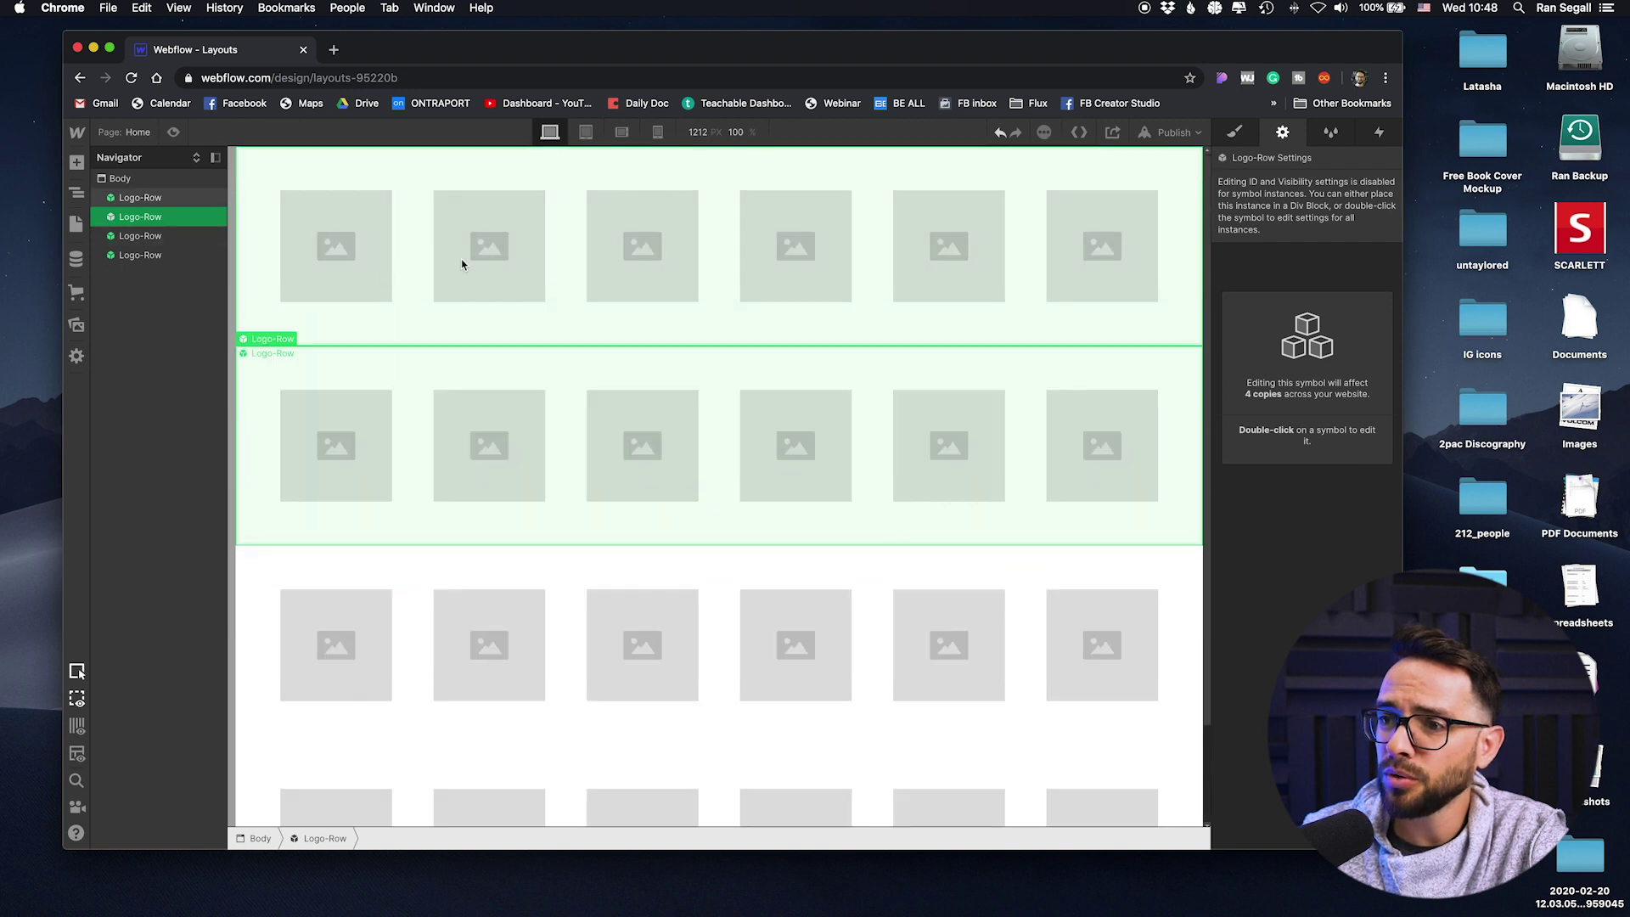
Unlink the second Logo-Row copy into a plain section, leaving 3 symbol instances
{"action": "left_click", "coordinate": [426, 291]}
{"action": "left_click", "coordinate": [418, 447]}
{"action": "left_click", "coordinate": [400, 612]}
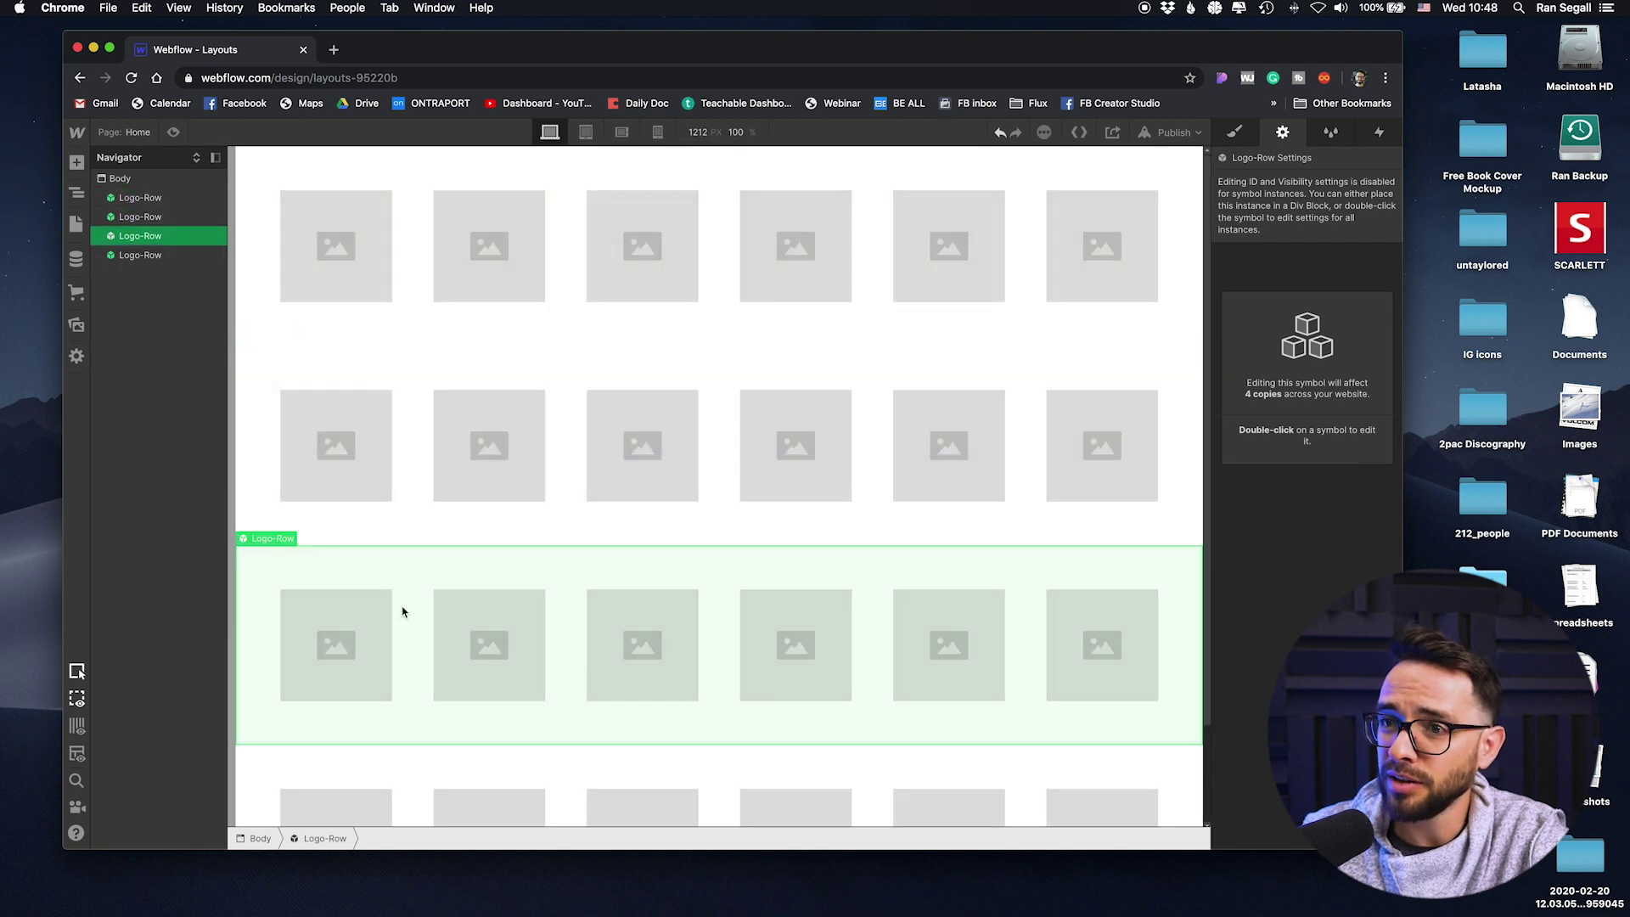
{"action": "left_click", "coordinate": [392, 437]}
{"action": "right_click", "coordinate": [388, 476]}
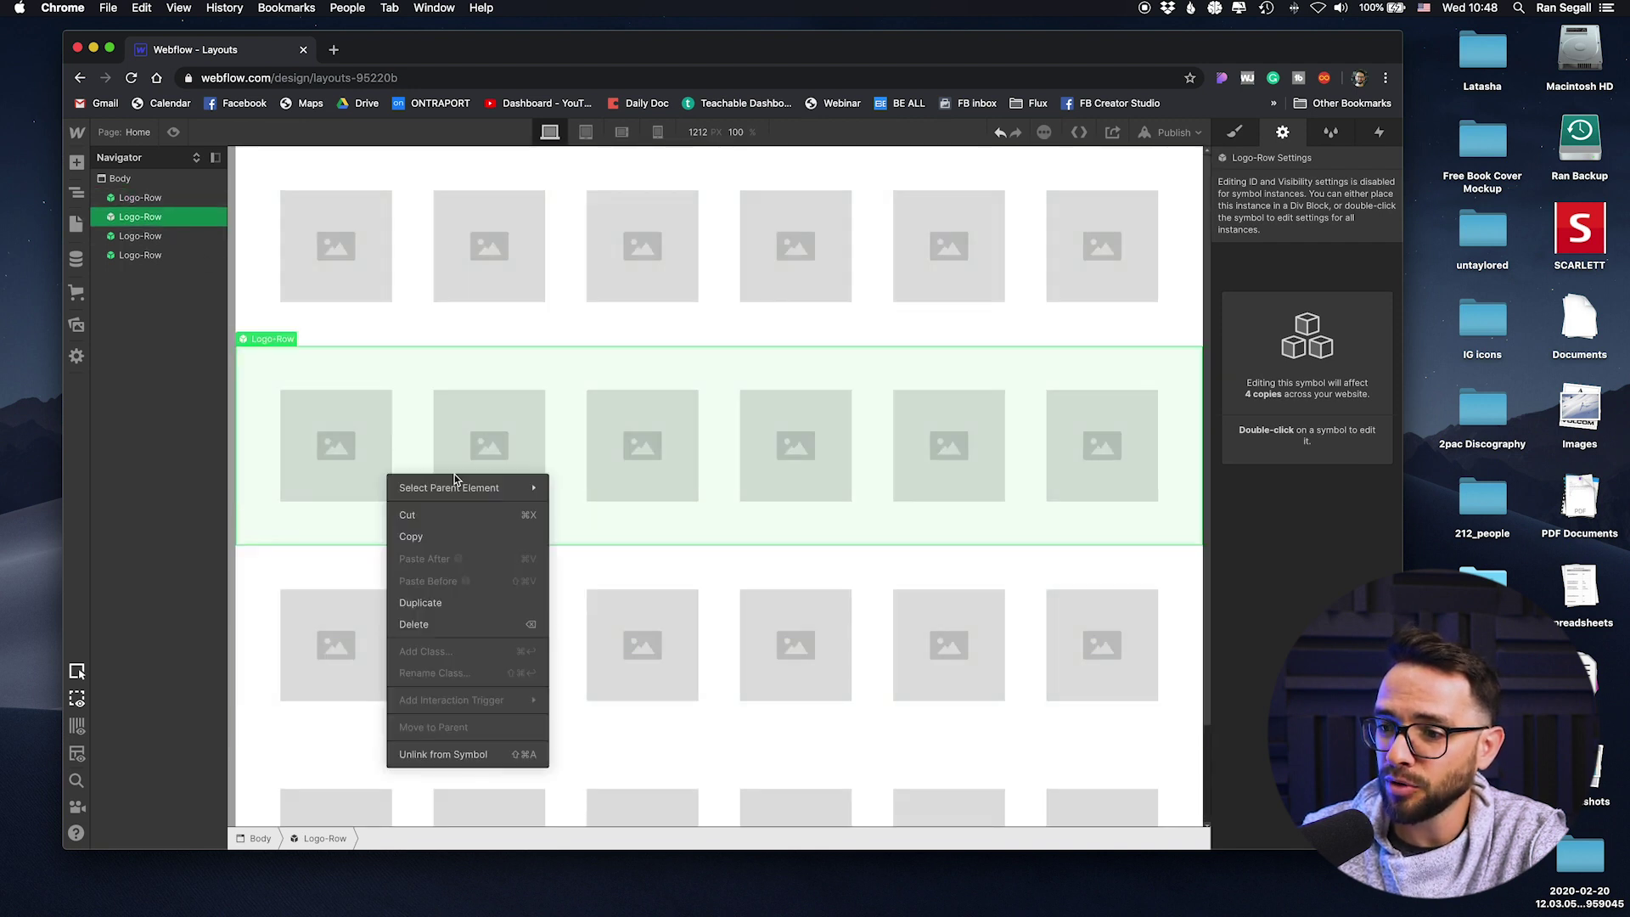
{"action": "left_click", "coordinate": [494, 754]}
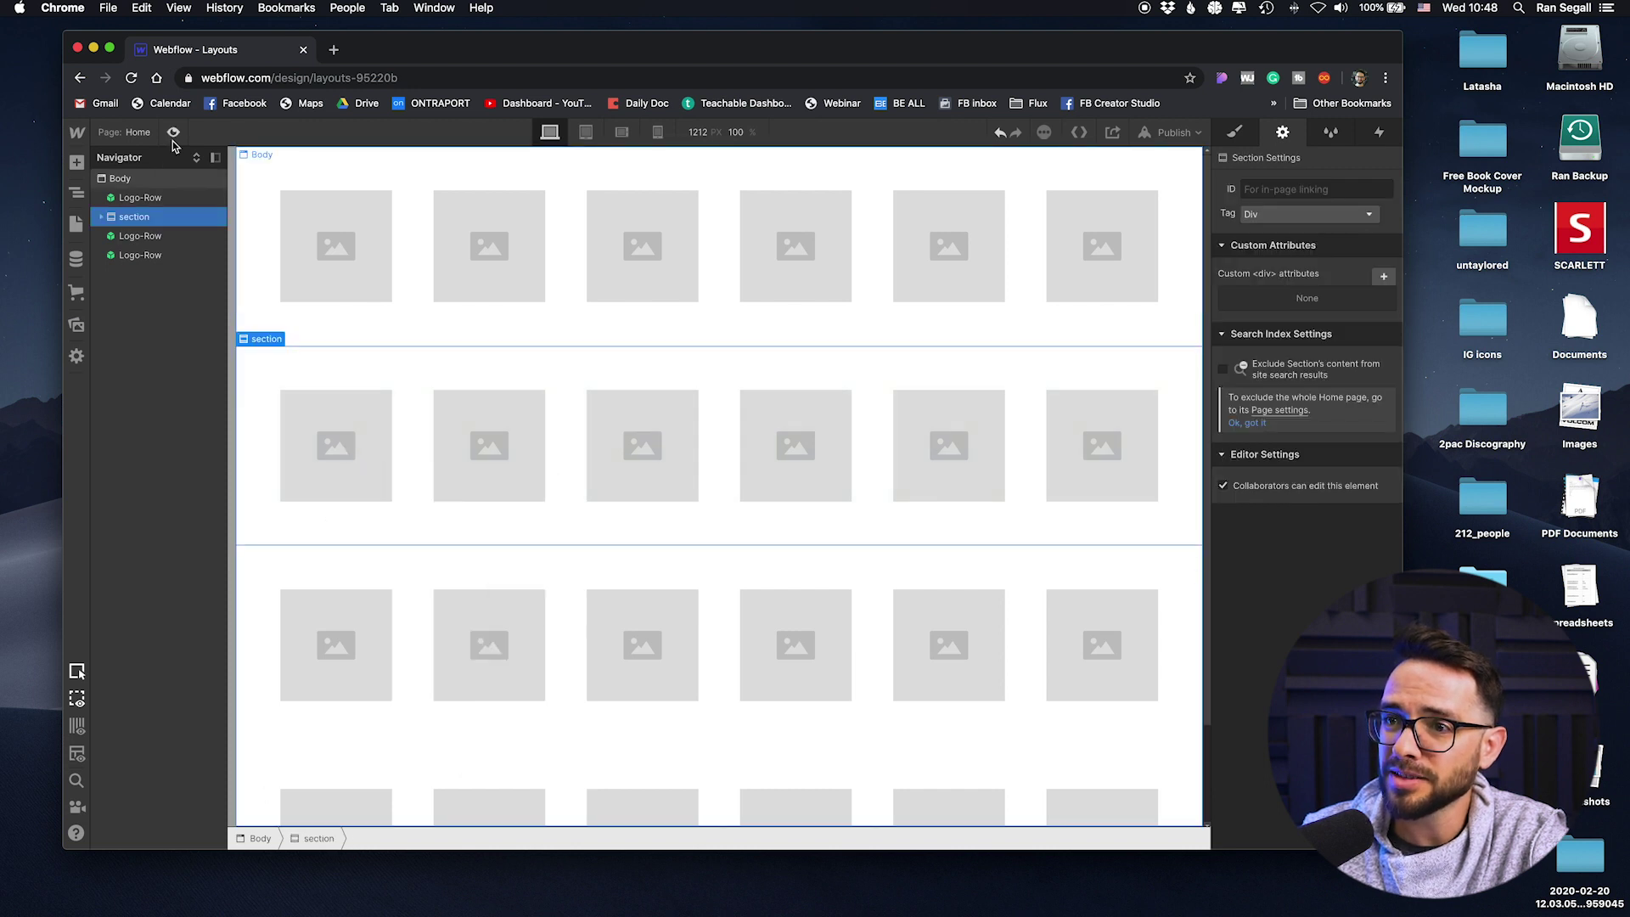
{"action": "left_click", "coordinate": [77, 162]}
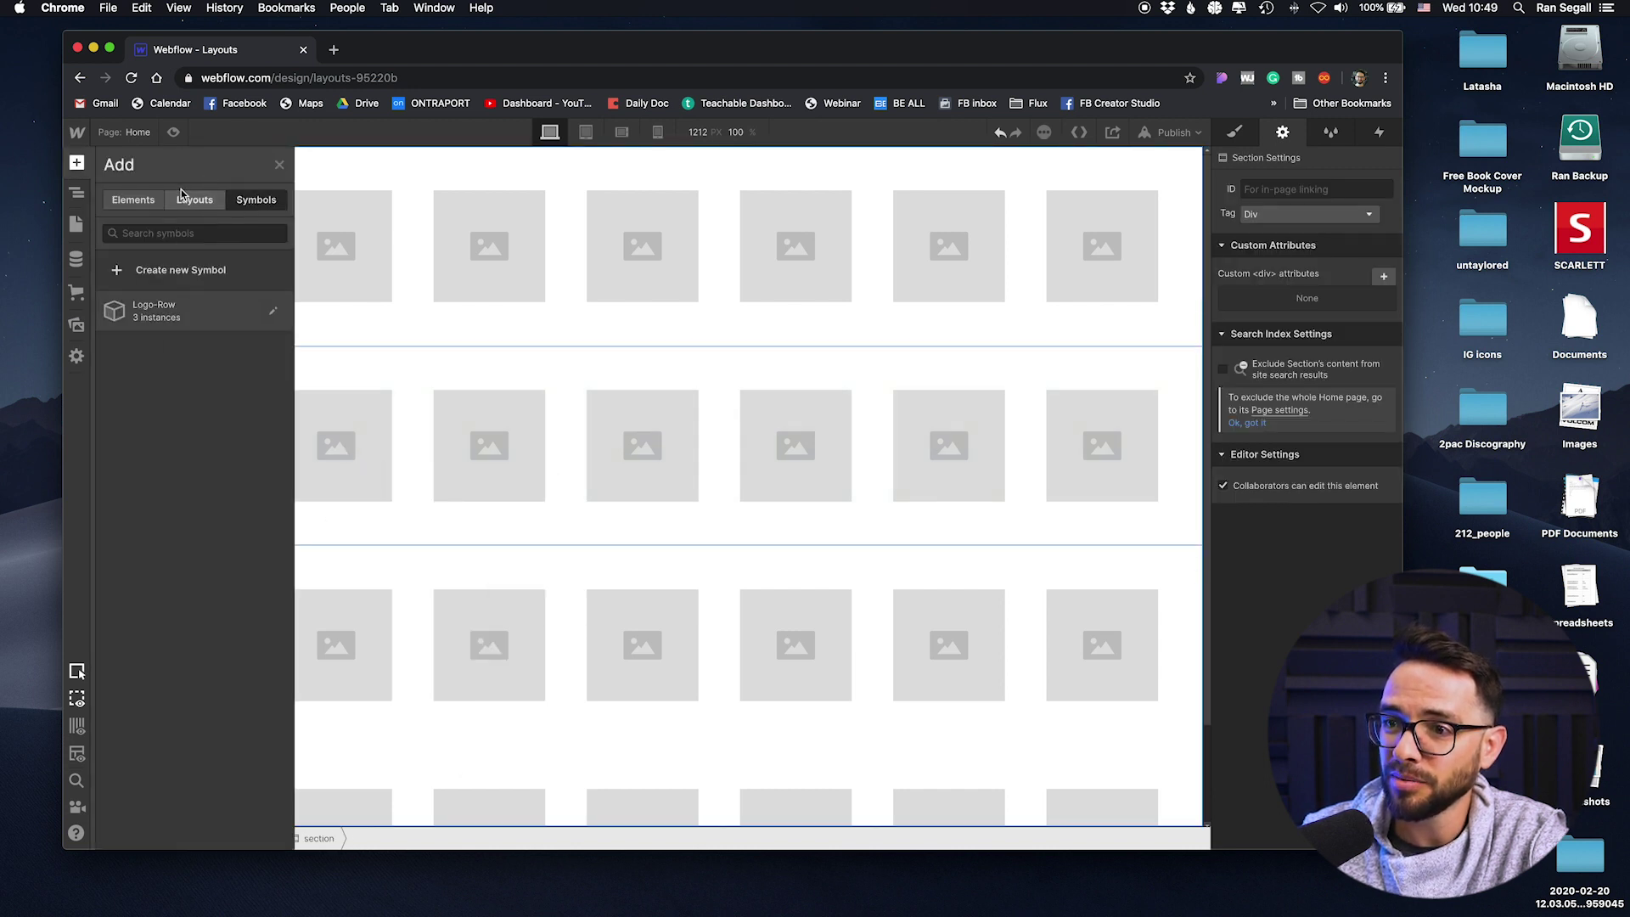
{"action": "left_click", "coordinate": [194, 200]}
{"action": "mouse_move", "coordinate": [128, 289]}
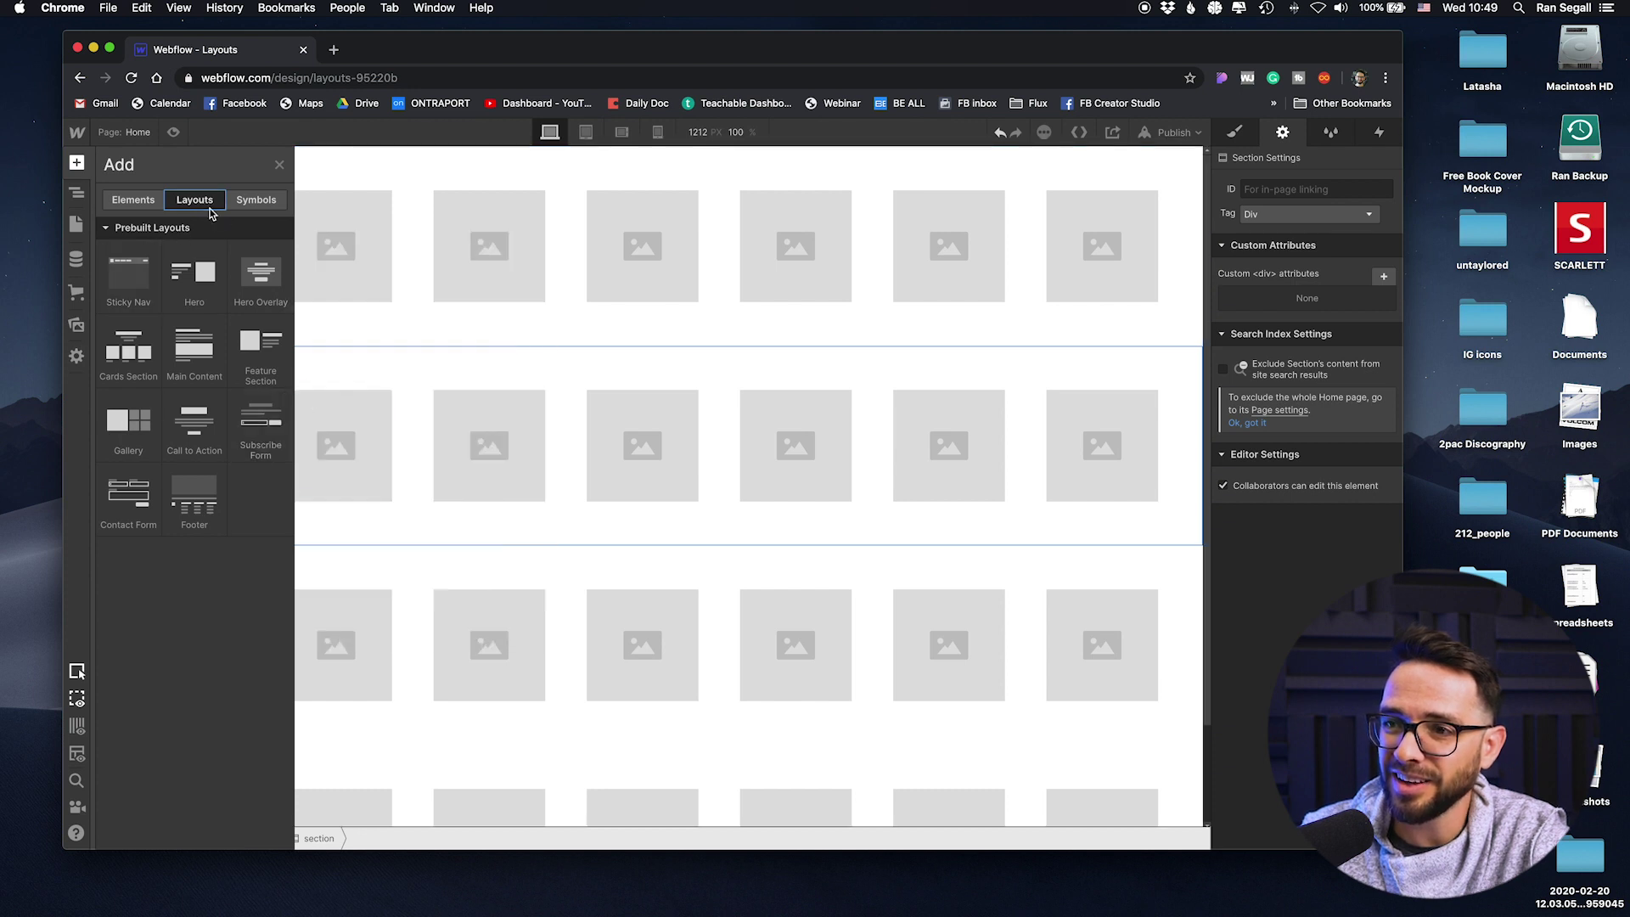
{"action": "mouse_move", "coordinate": [194, 512]}
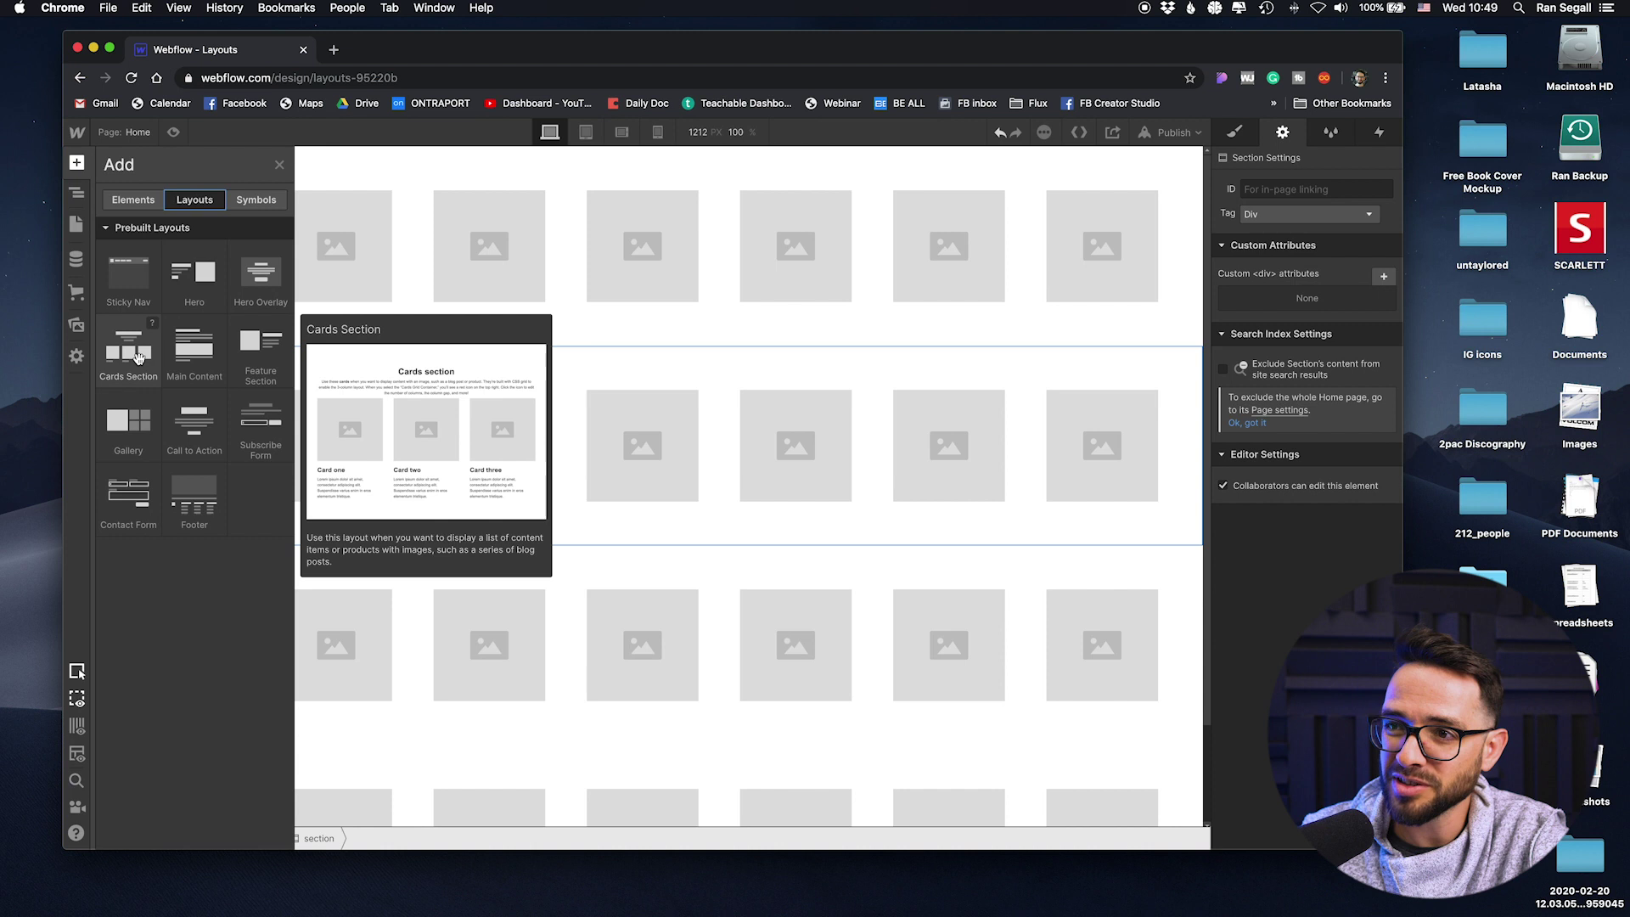
{"action": "left_click", "coordinate": [255, 199]}
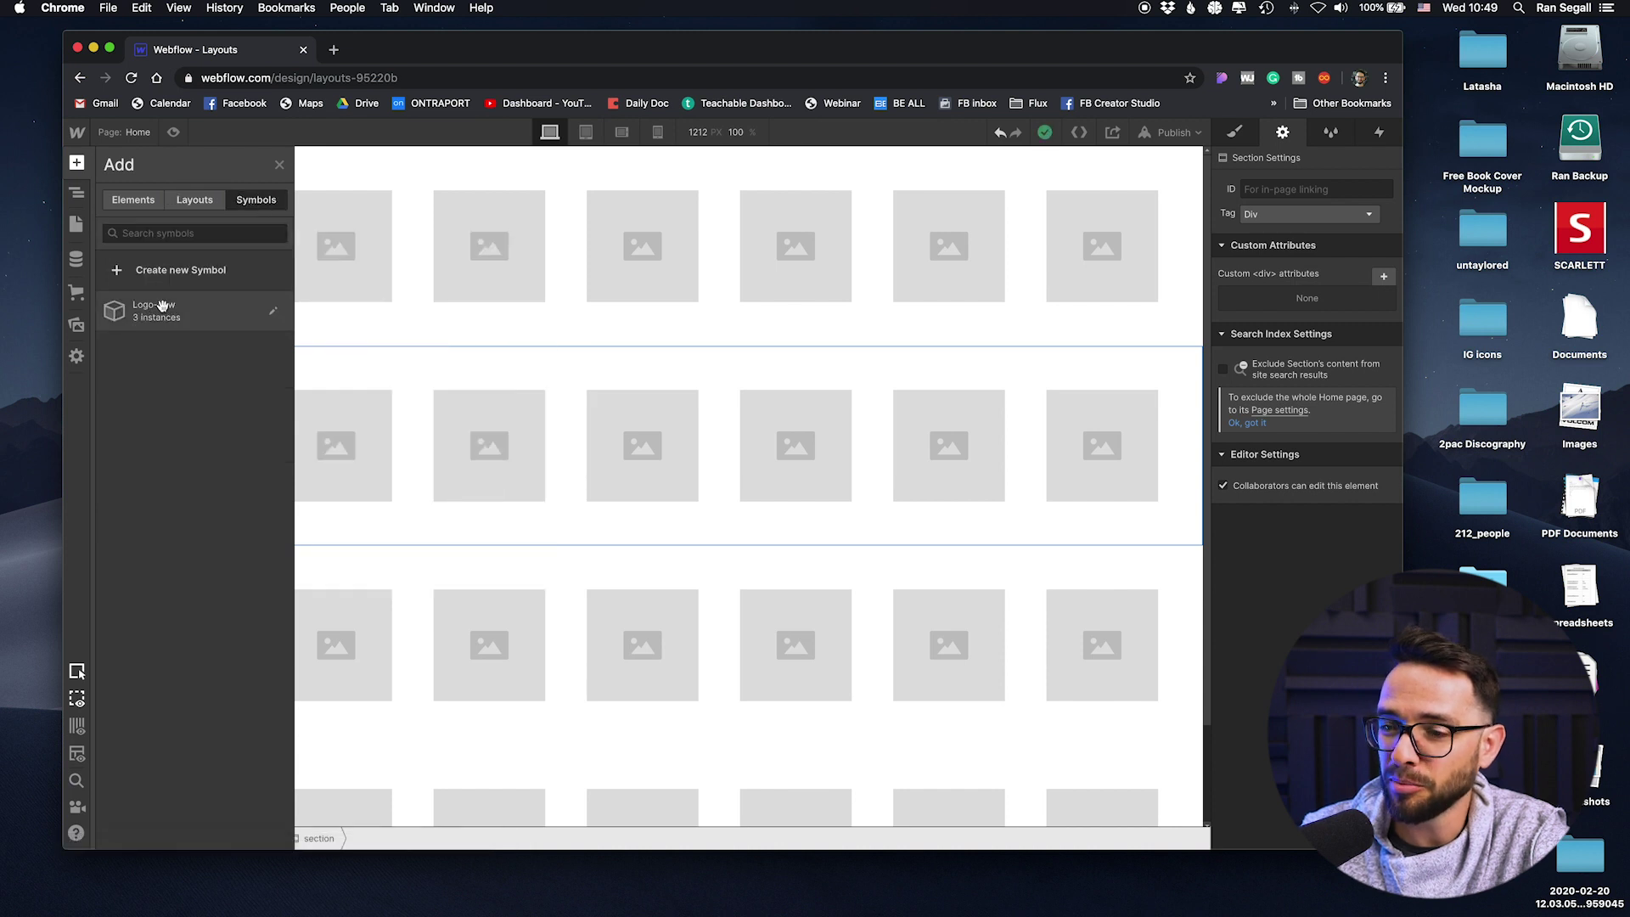